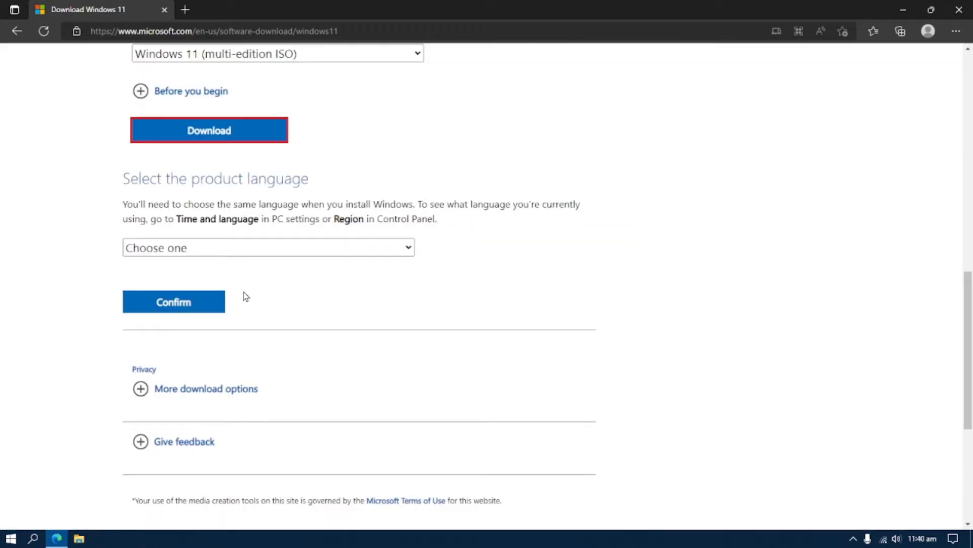
Download the 64-bit Windows 11 ISO in English International, then close Edge
left_click(289, 249)
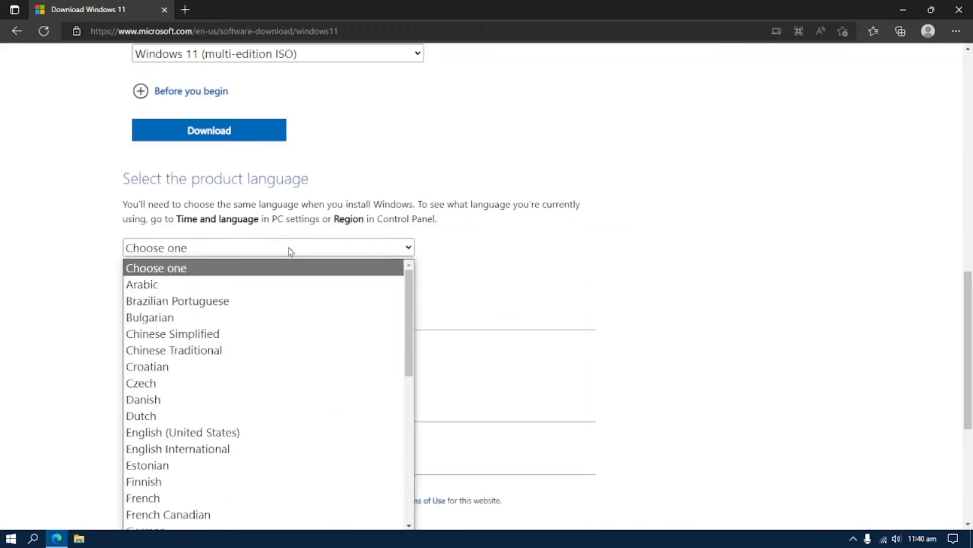
scroll(319, 301, "down", 4)
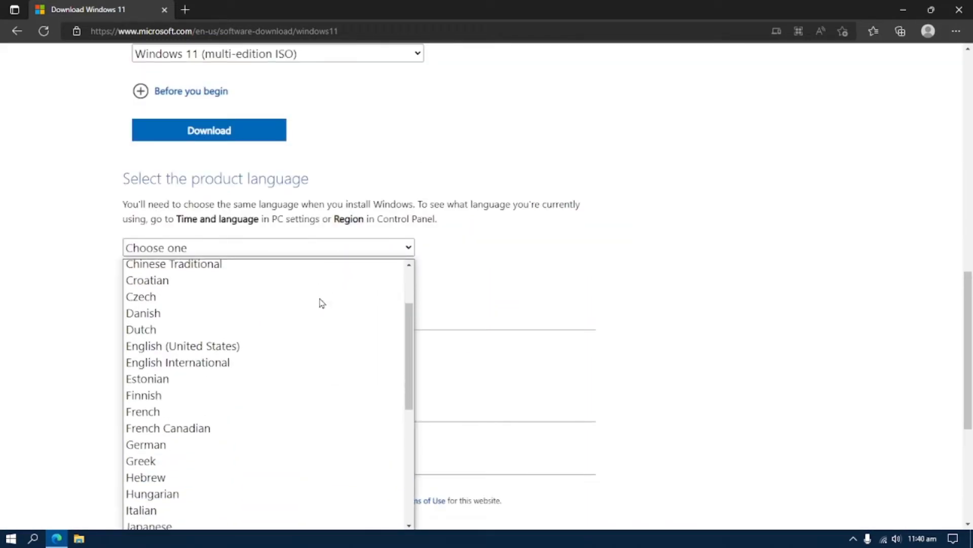
scroll(320, 302, "down", 2)
scroll(320, 303, "up", 4)
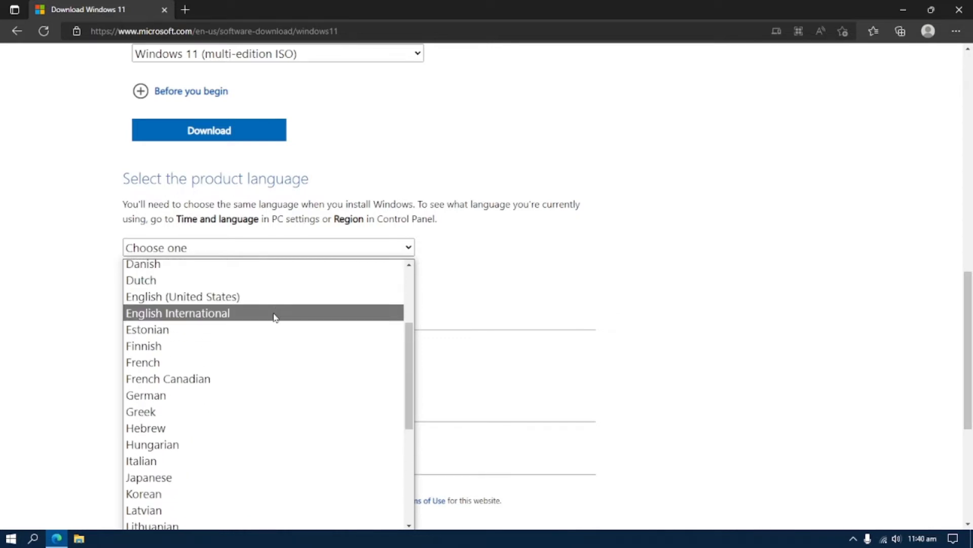
left_click(275, 317)
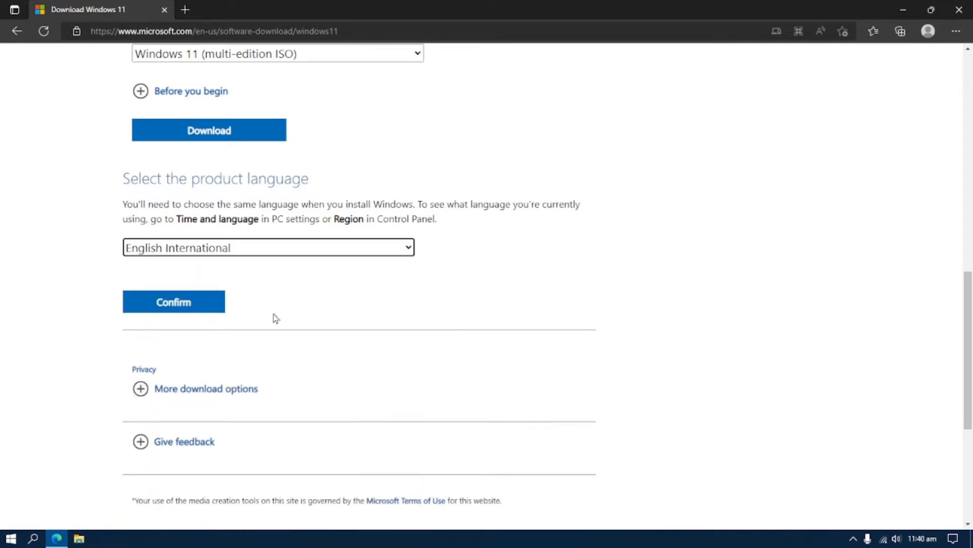
left_click(187, 309)
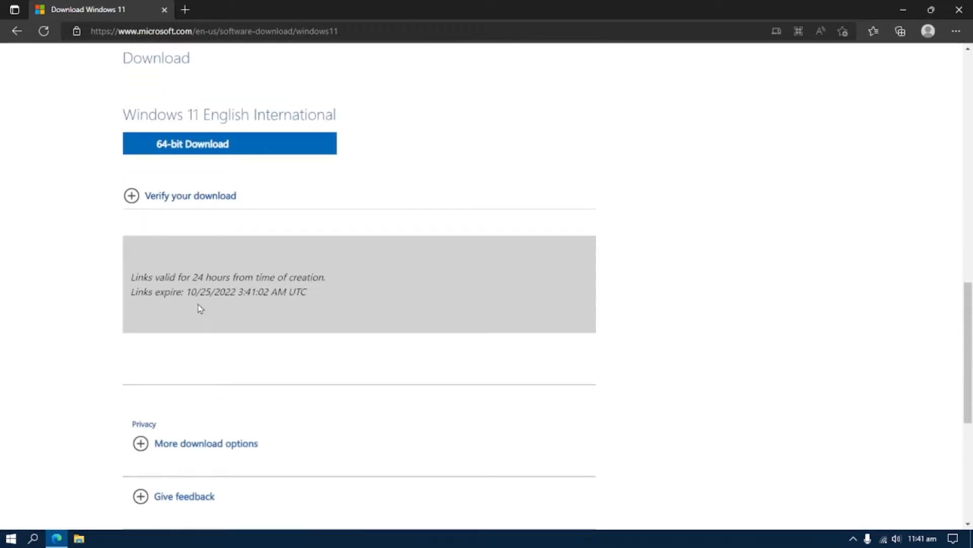
left_click(221, 153)
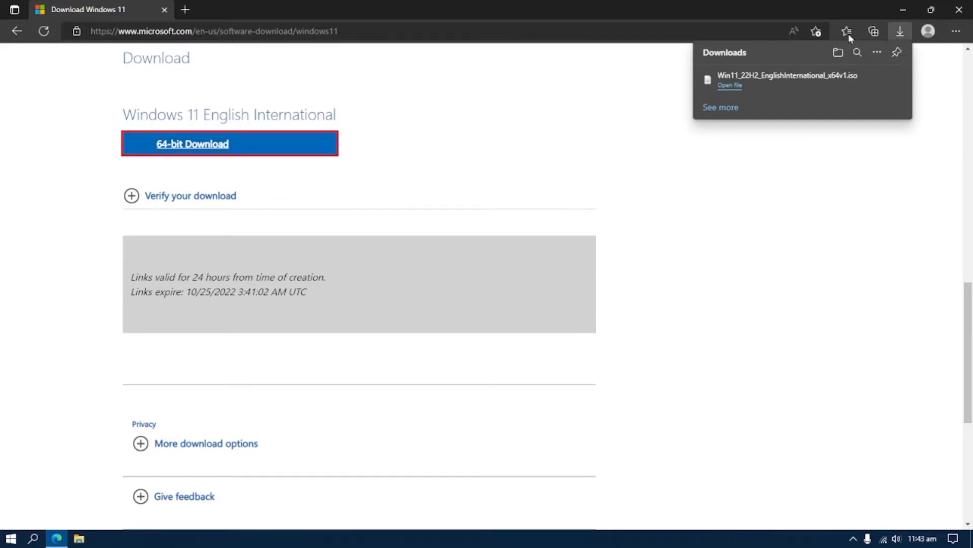
left_click(959, 9)
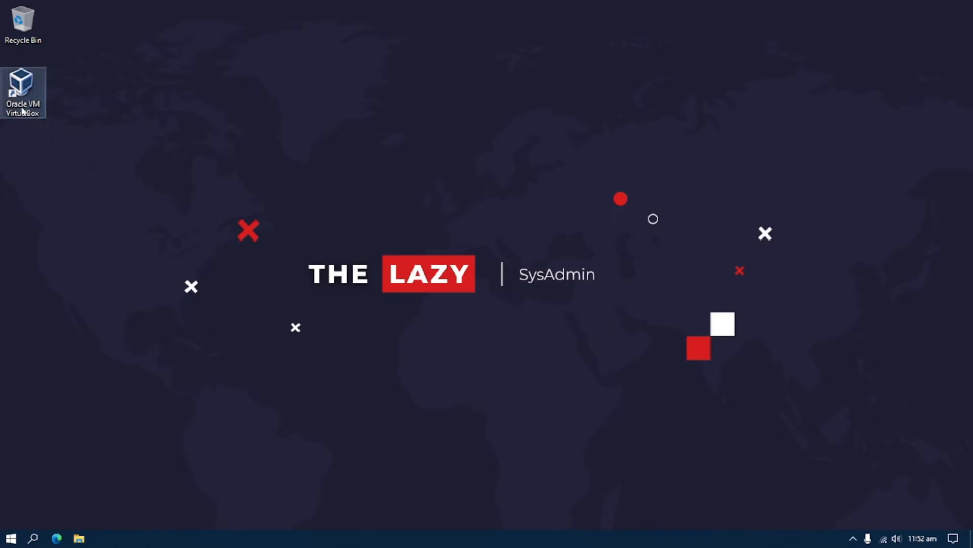
In VirtualBox, start a new VM named Windows 11 using the downloaded Win11 ISO
left_click(22, 91)
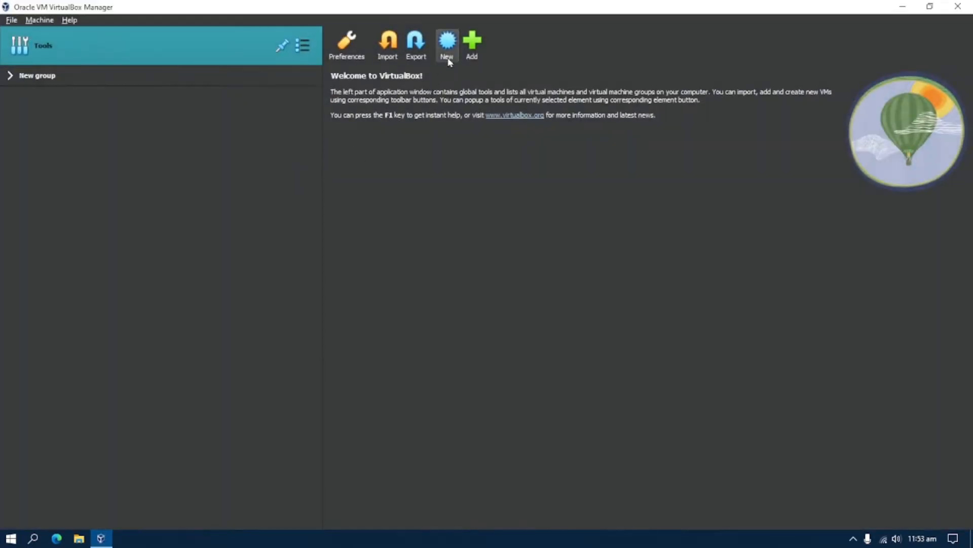
left_click(447, 51)
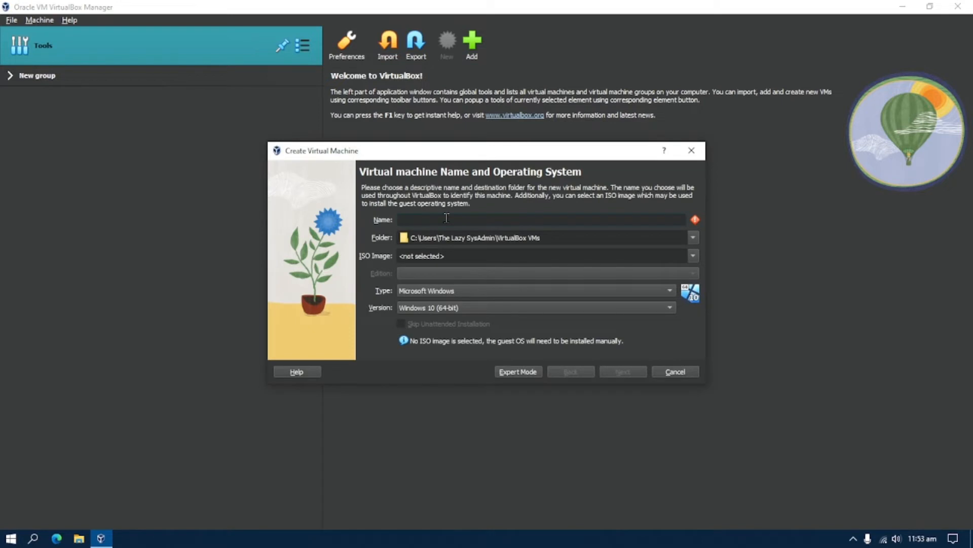
type("wi")
left_click(693, 256)
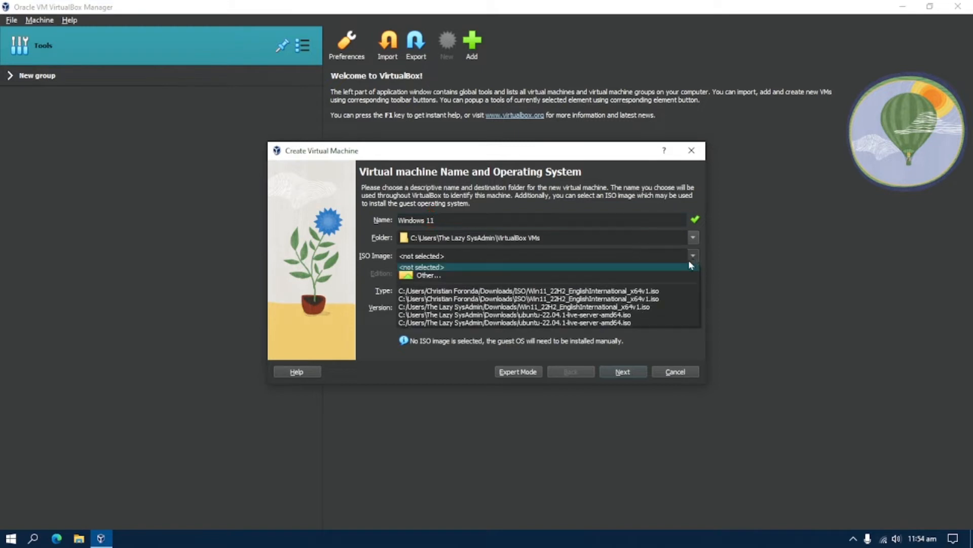
left_click(627, 274)
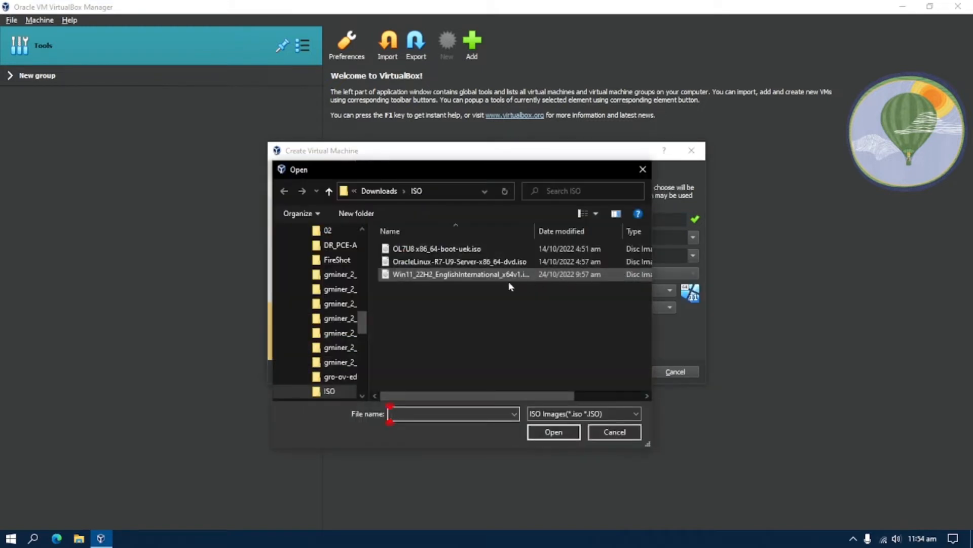
left_click(488, 274)
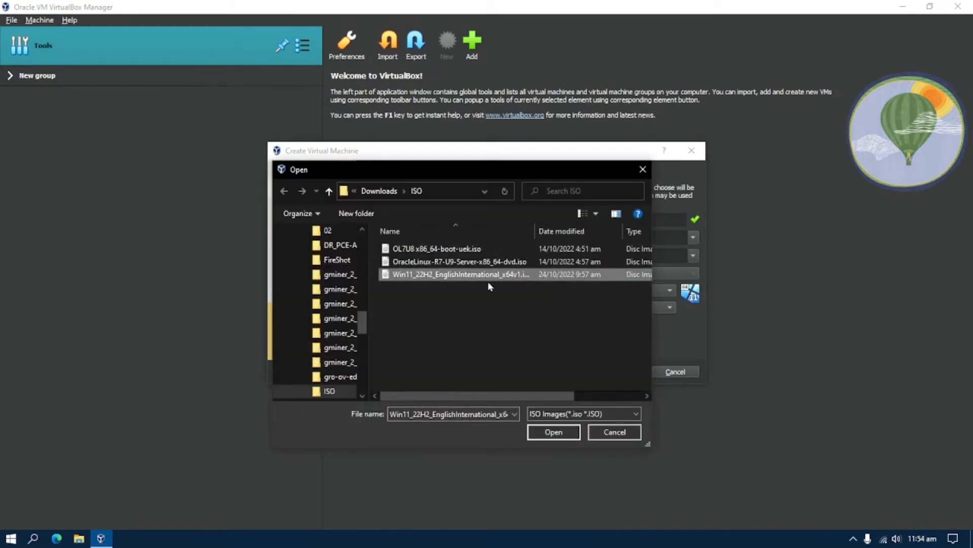
left_click(553, 430)
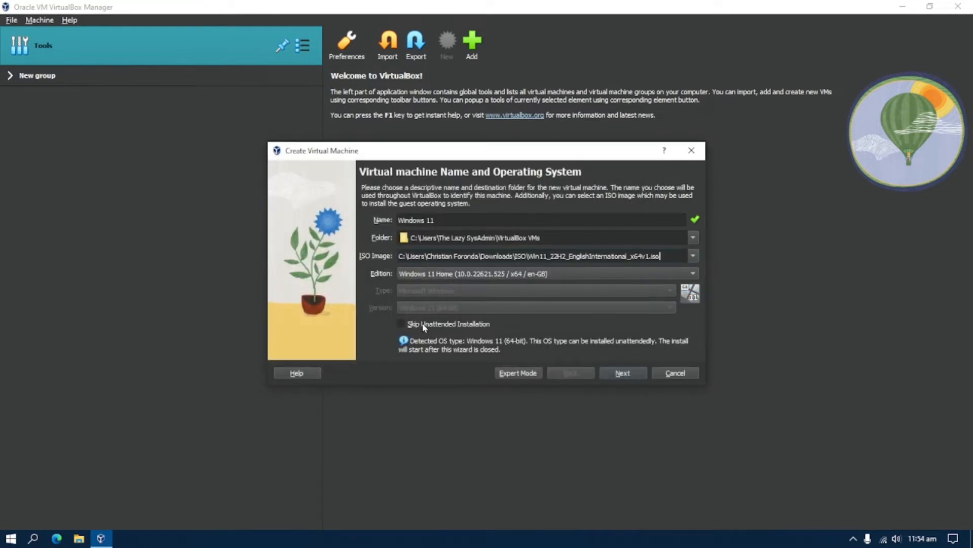
Skip unattended installation and accept 4096 MB RAM, 2 CPUs and an 80 GB disk
left_click(423, 326)
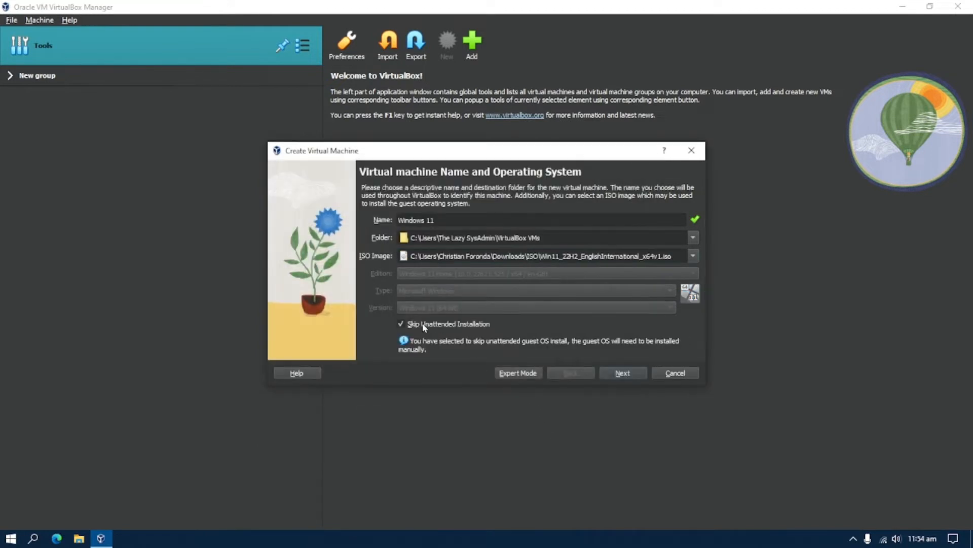
left_click(622, 374)
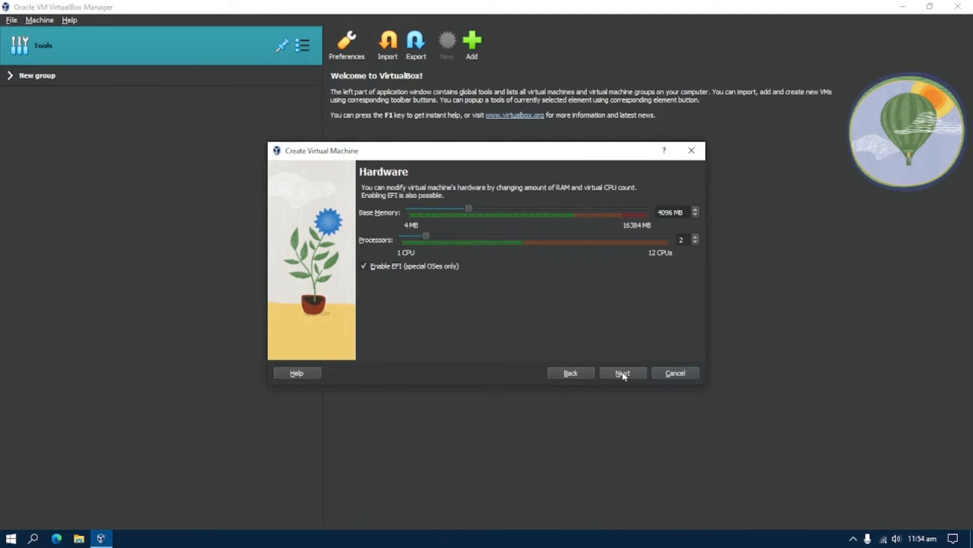
left_click(623, 374)
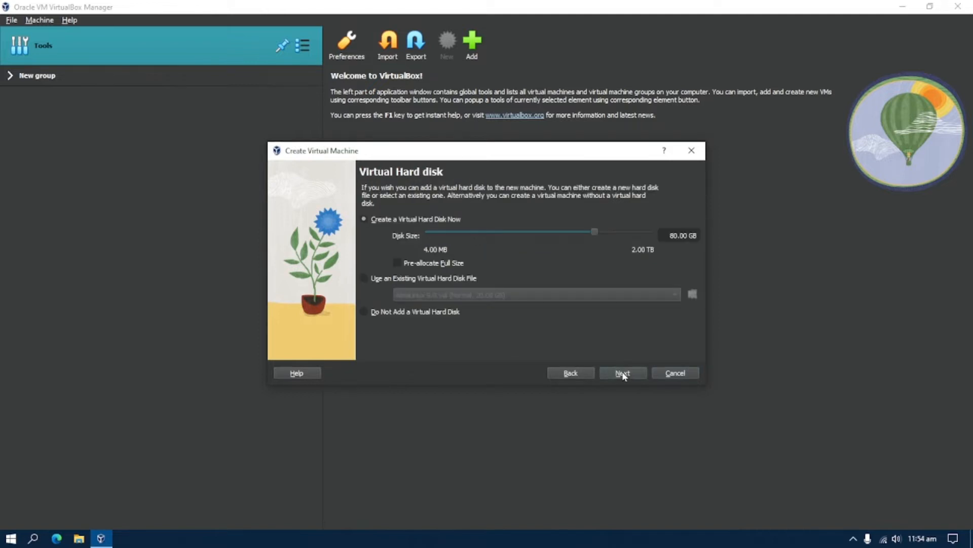
left_click(623, 373)
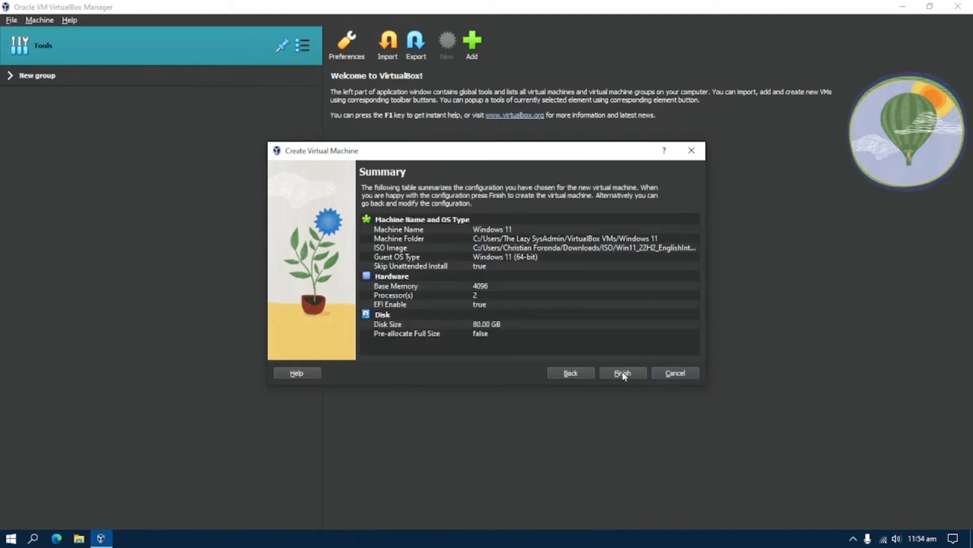
left_click(623, 373)
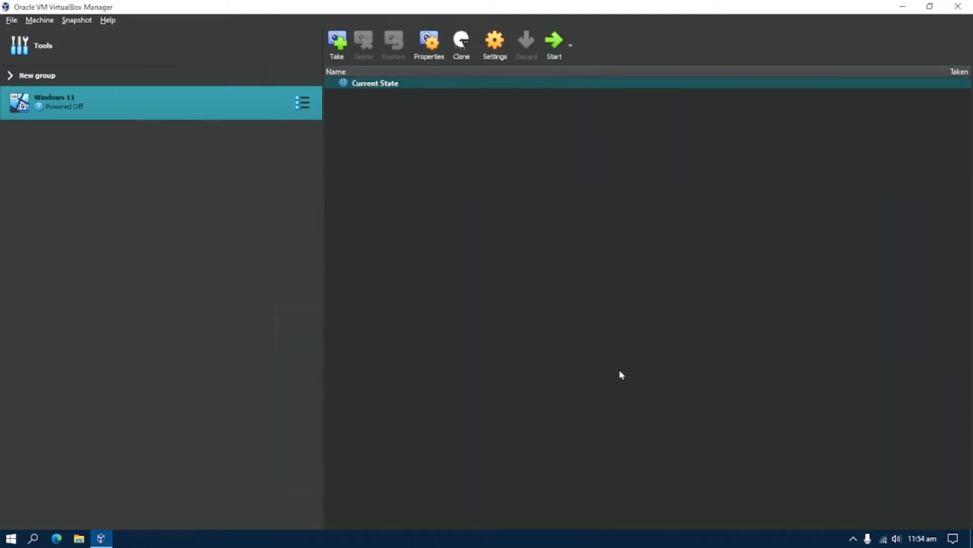
Power on the Windows 11 VM, capture mouse and keyboard, and boot from the installation DVD
left_click(552, 49)
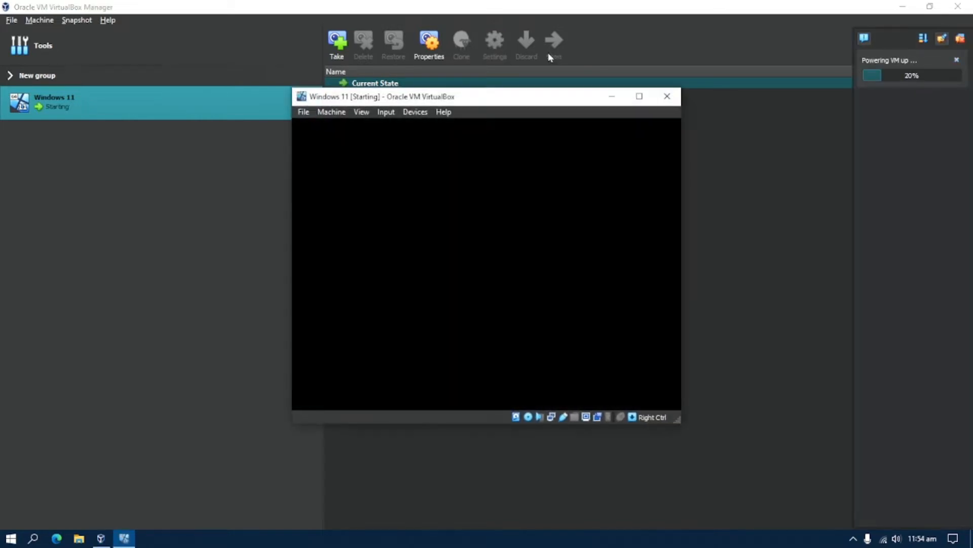
left_click(553, 223)
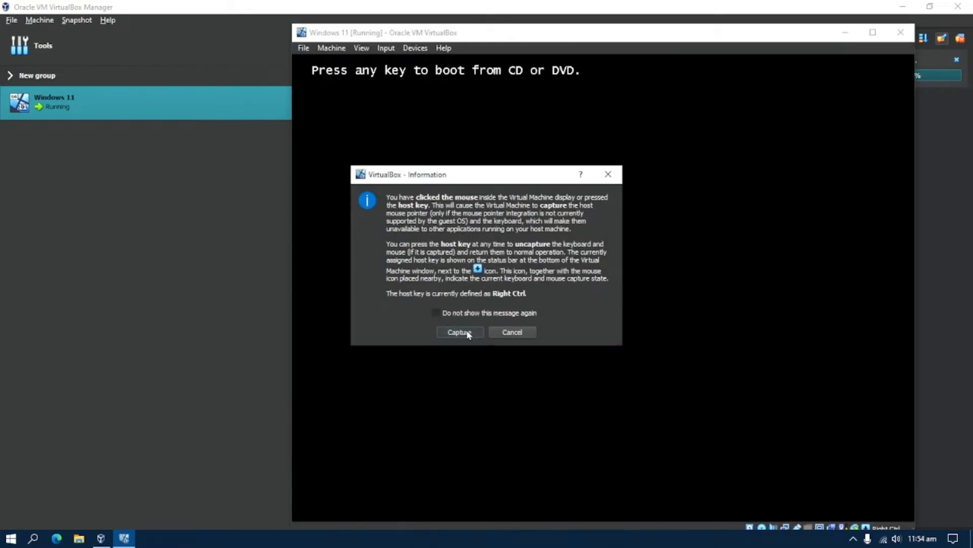
left_click(459, 332)
key("Return")
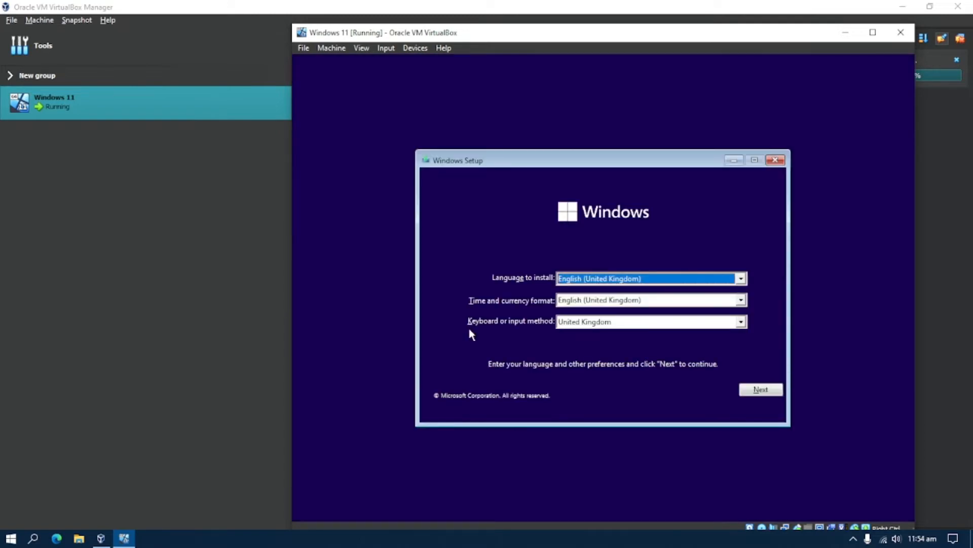
Choose the United States-International keyboard layout and begin the Windows installation
left_click(741, 322)
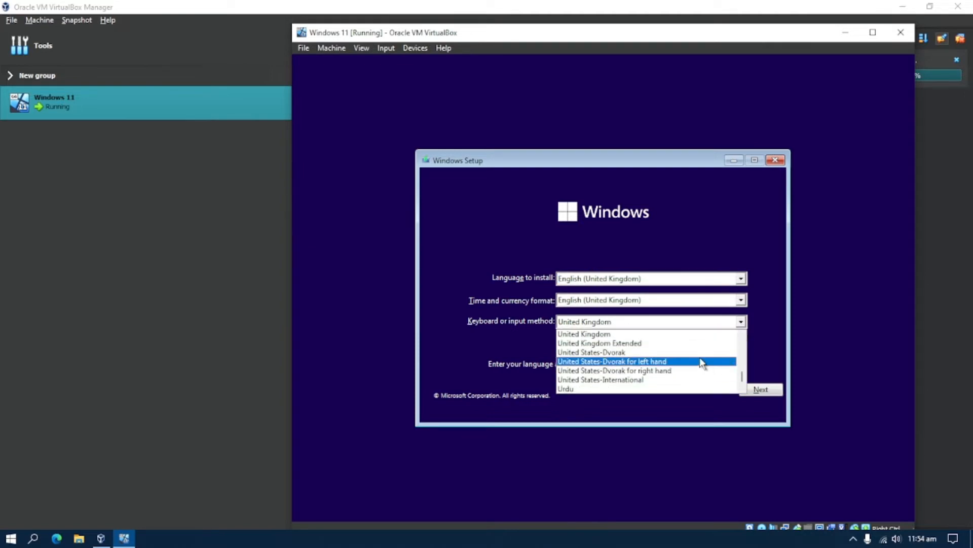
left_click(636, 380)
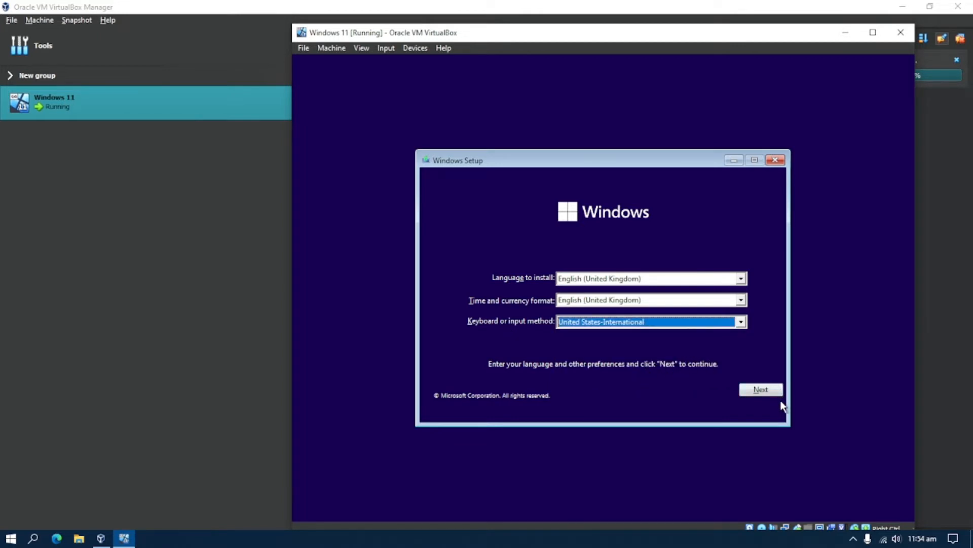
left_click(761, 392)
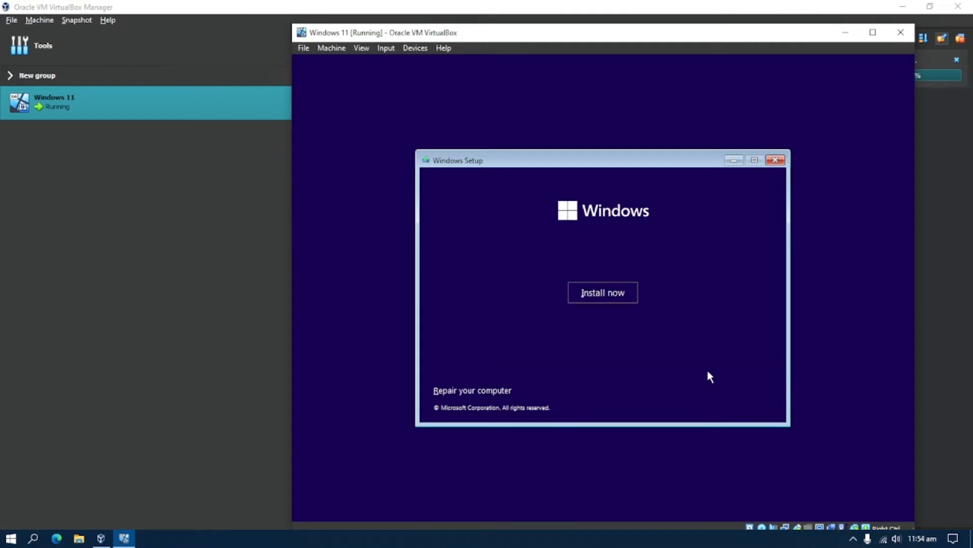
left_click(604, 299)
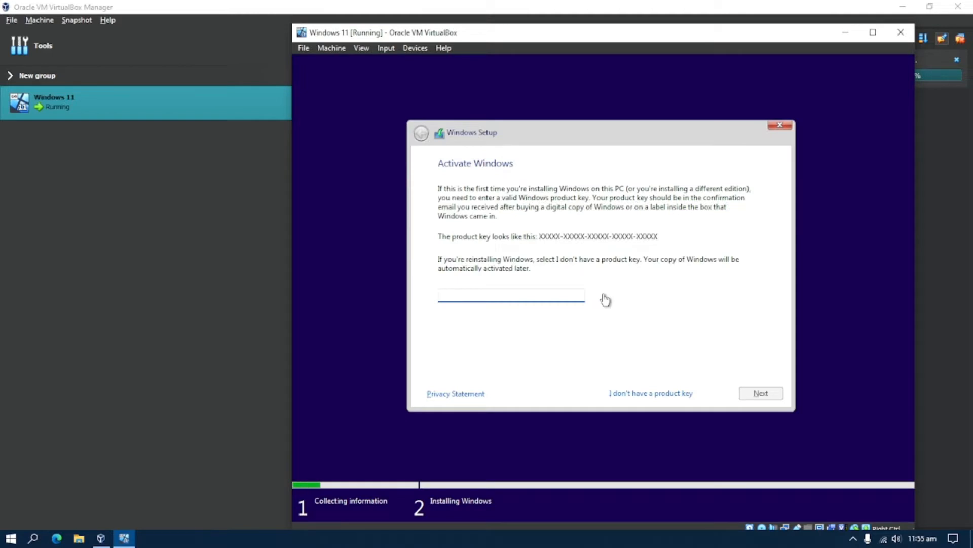
Install Windows 11 Pro without a product key, accepting the licence, as a custom install on Drive 0
left_click(660, 398)
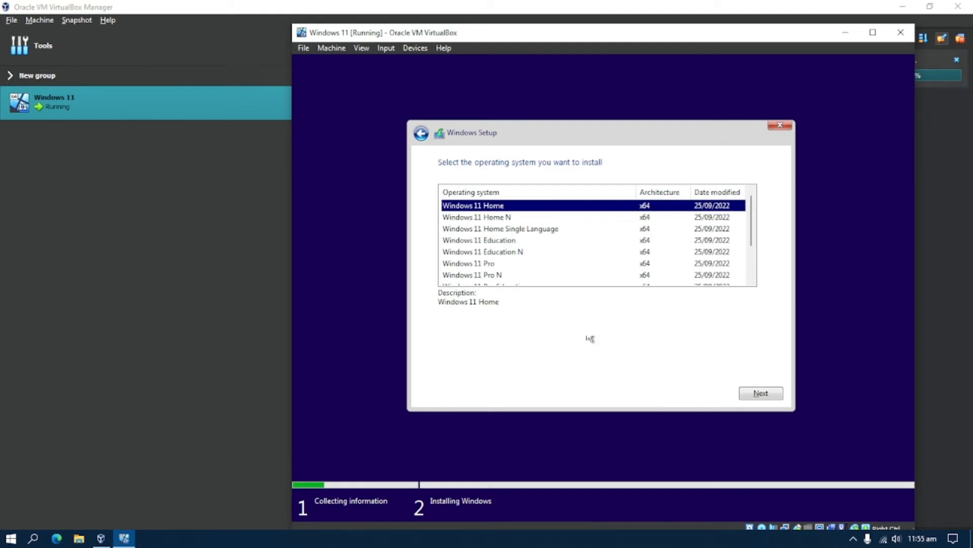
left_click(494, 264)
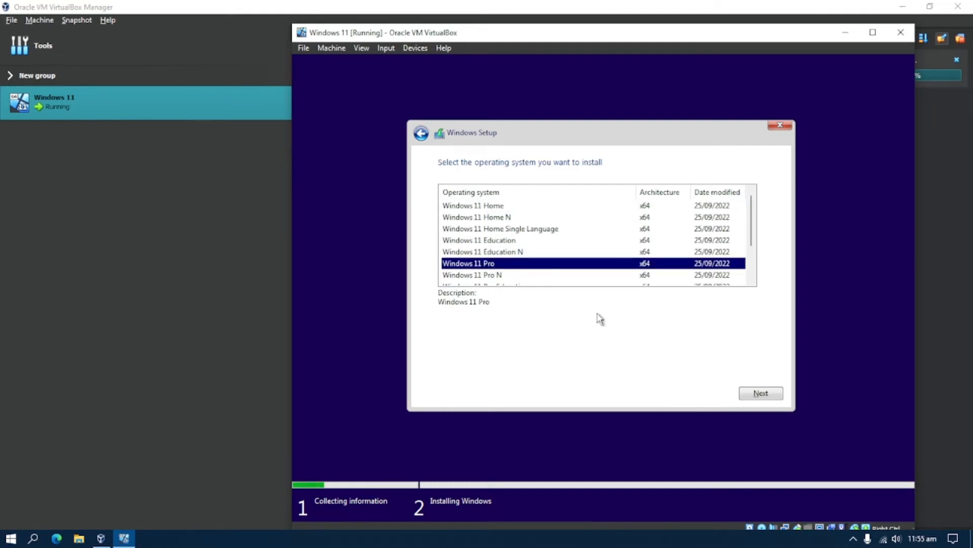
left_click(761, 394)
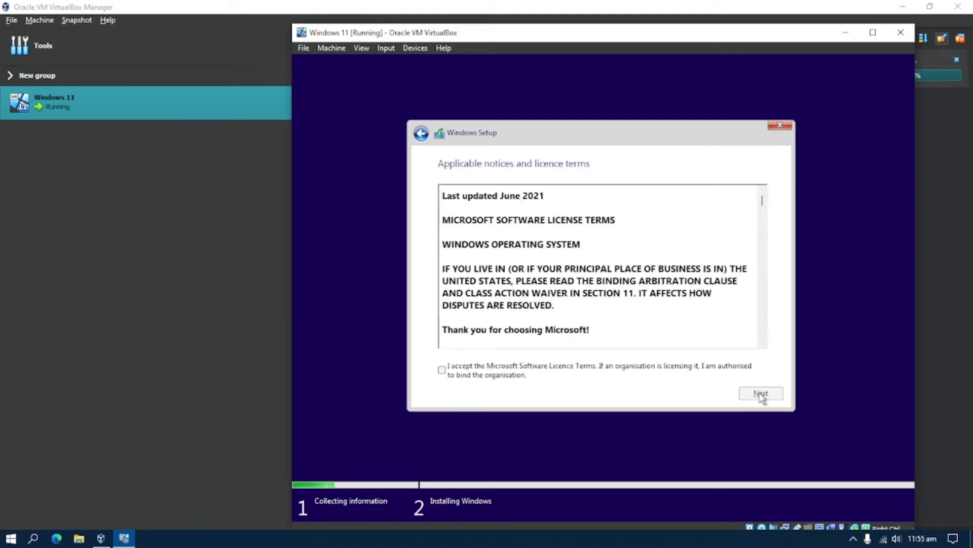
left_click(442, 371)
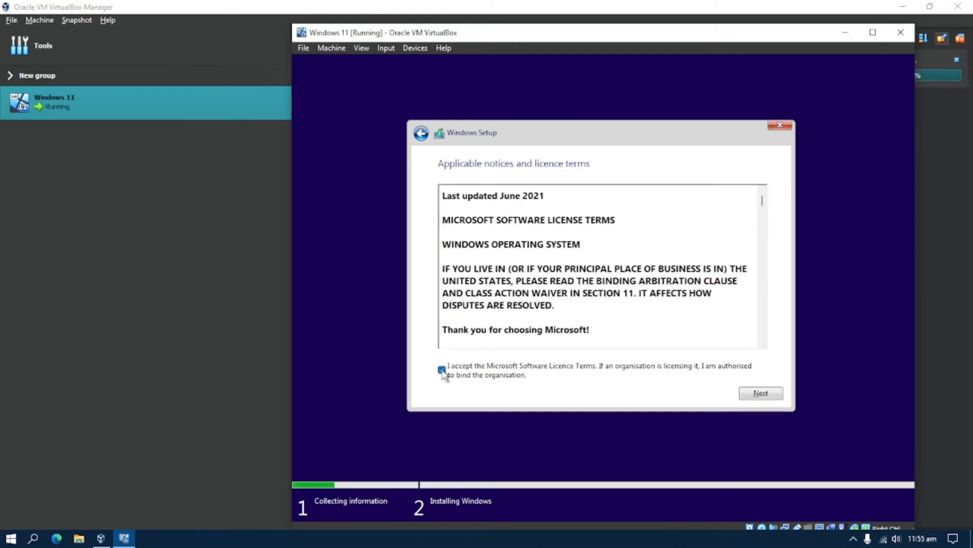
left_click(762, 394)
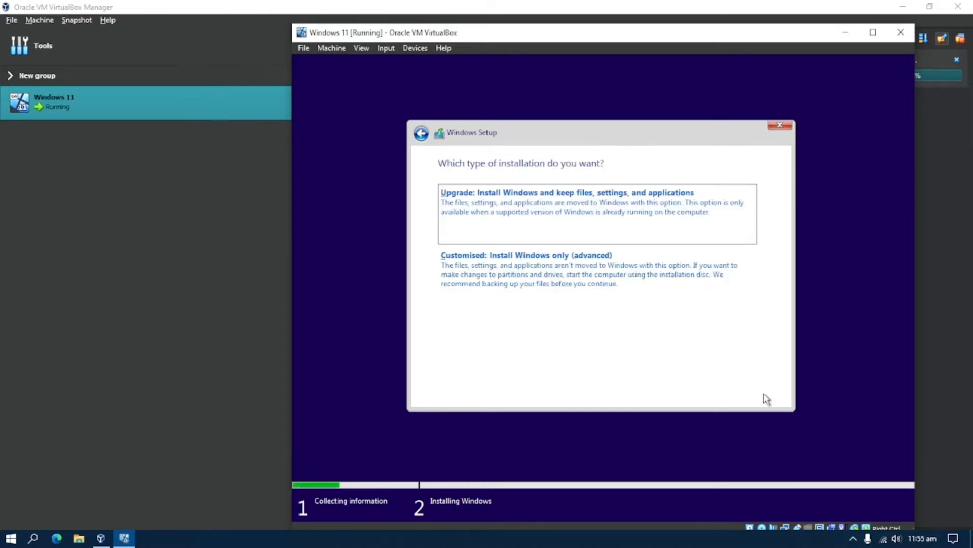
left_click(596, 283)
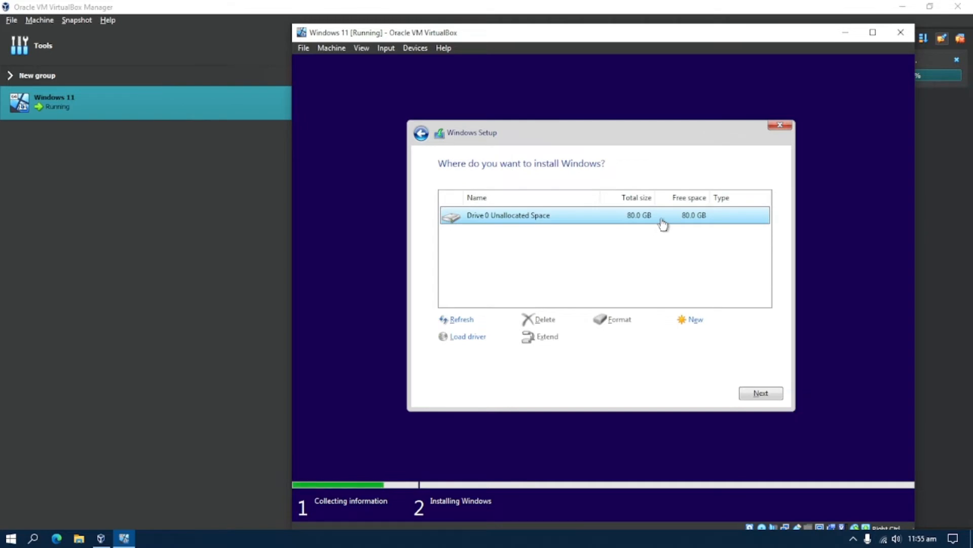
left_click(761, 393)
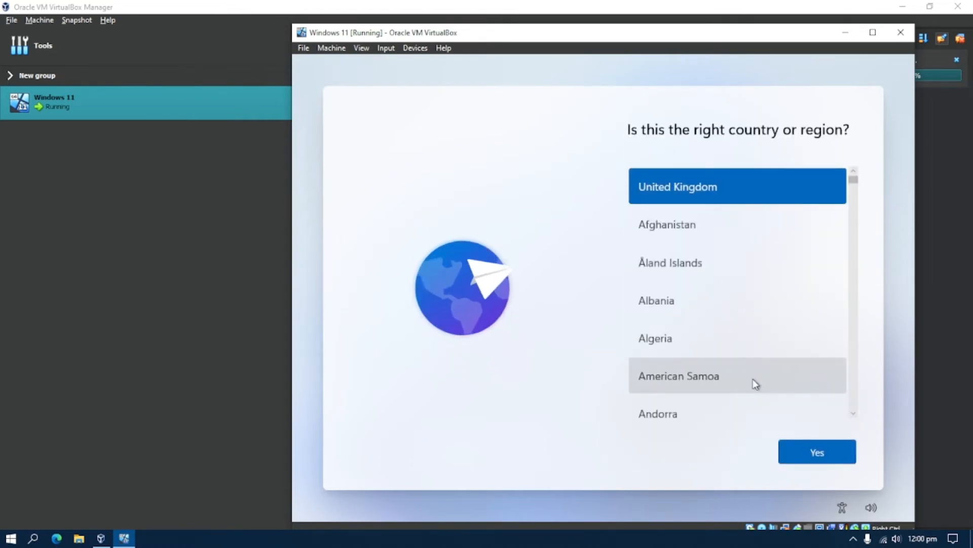
Set the guest's country or region to Philippines
left_click(855, 196)
left_click_drag(856, 197, 859, 349)
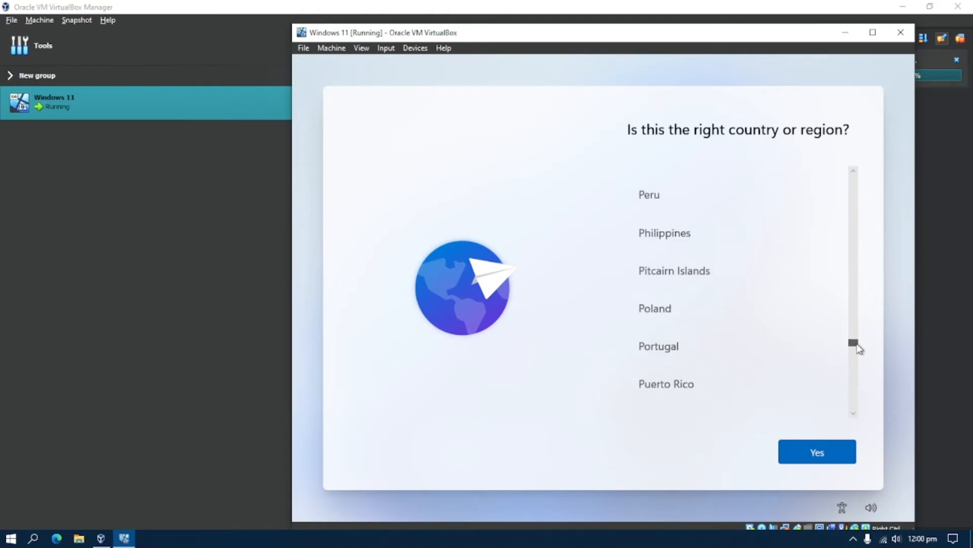
left_click(761, 248)
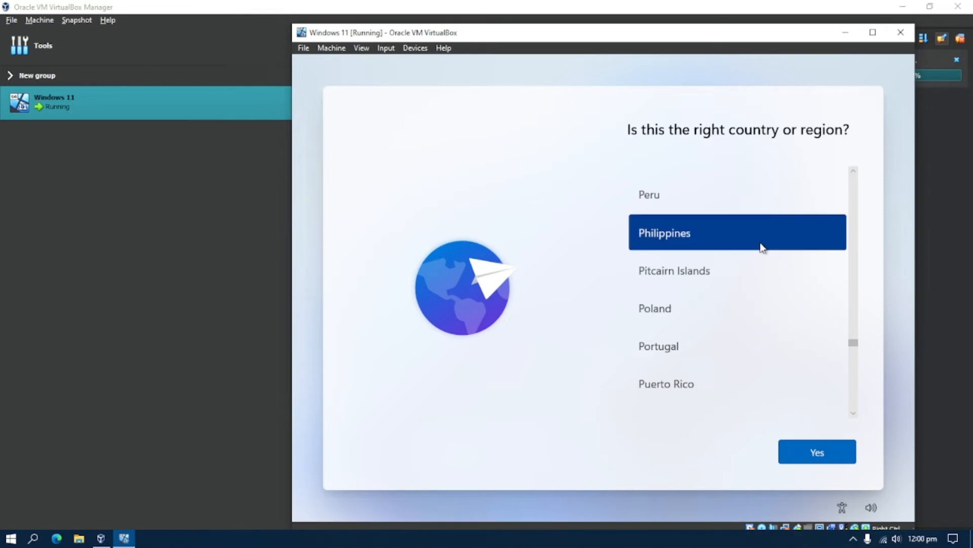
left_click(817, 451)
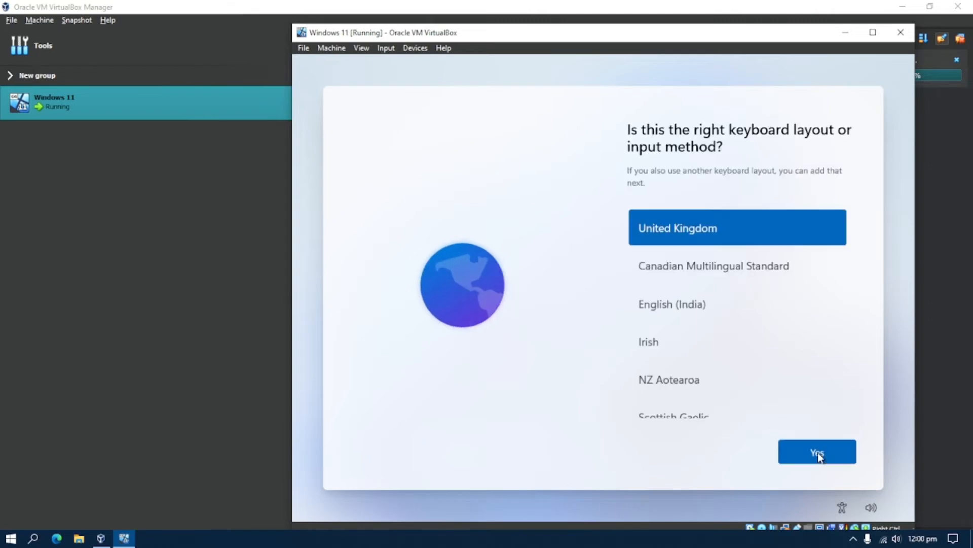
Choose the US keyboard layout and skip adding a second layout
scroll(780, 326, "down", 5)
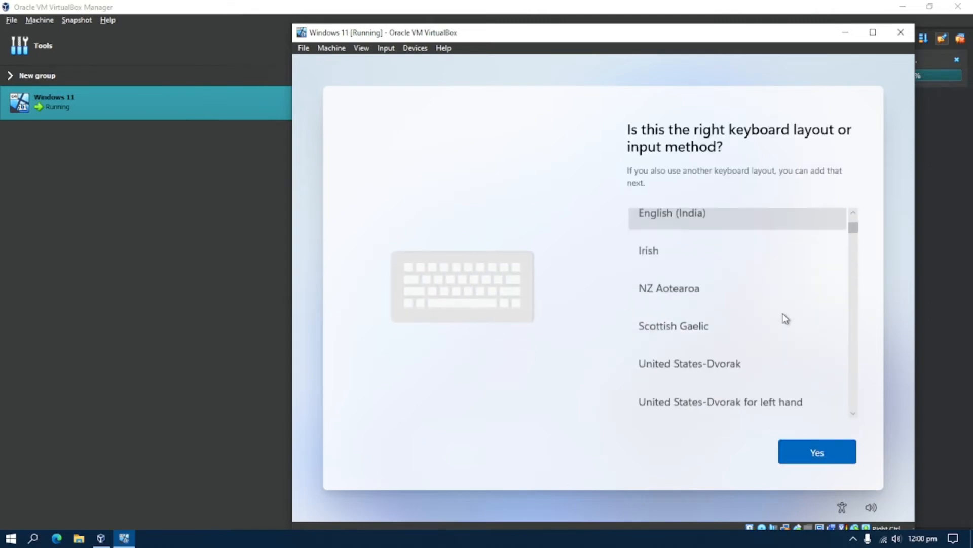
scroll(784, 319, "down", 1)
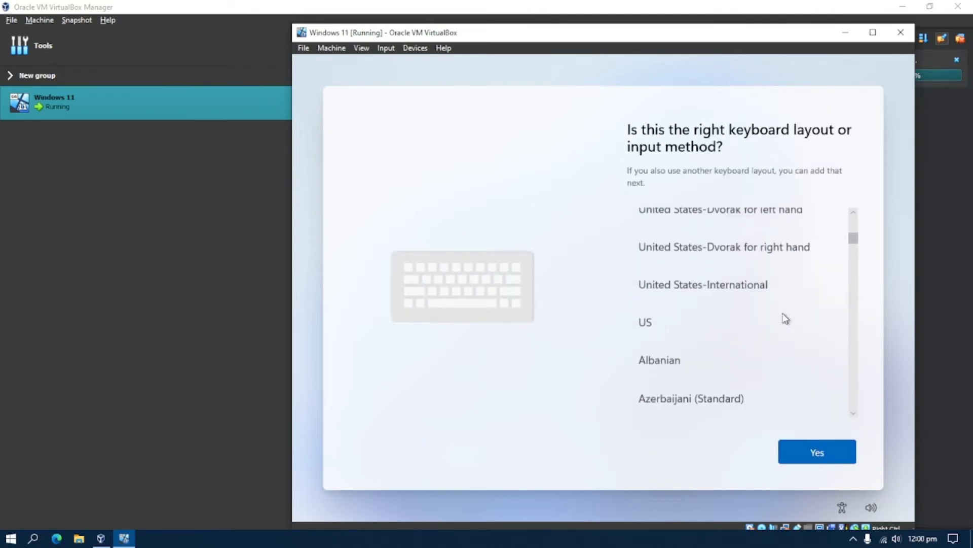
left_click(740, 321)
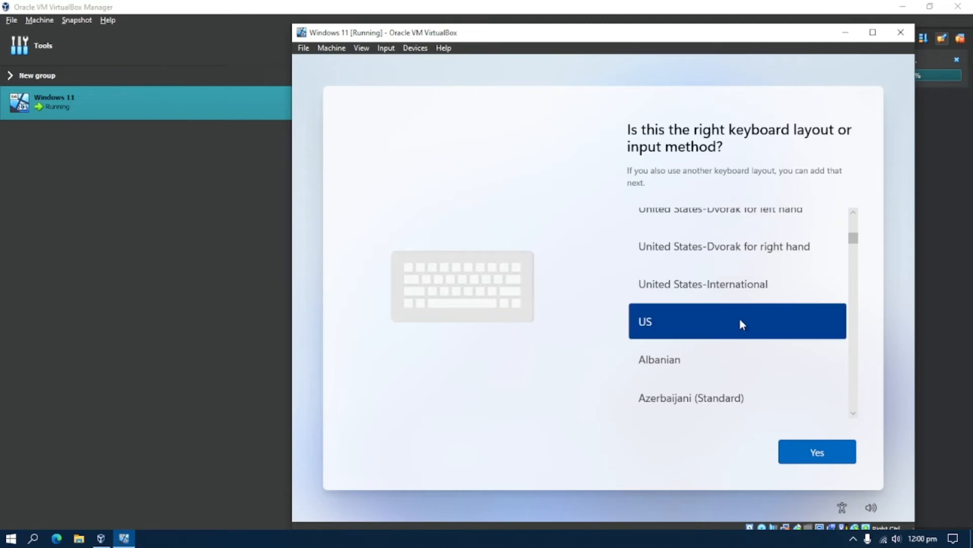
left_click(818, 453)
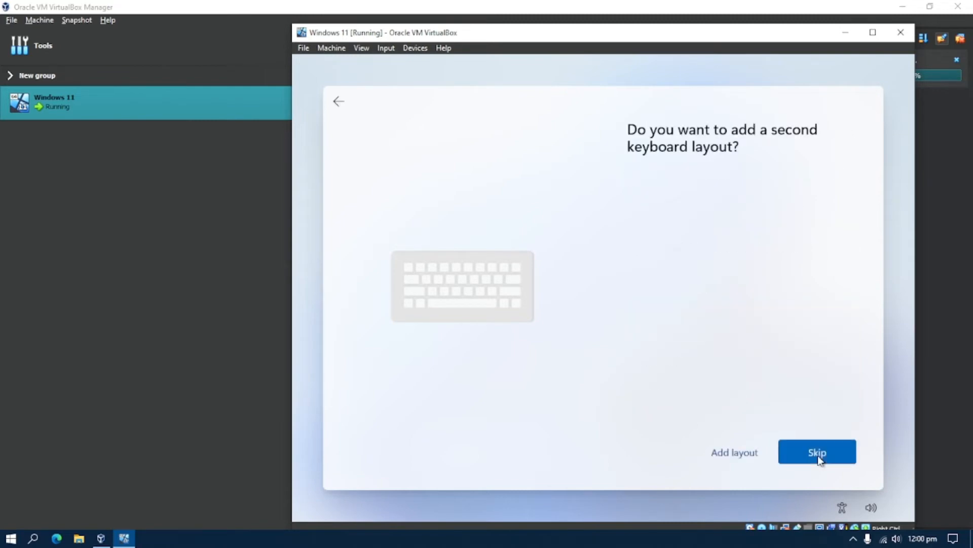
left_click(817, 453)
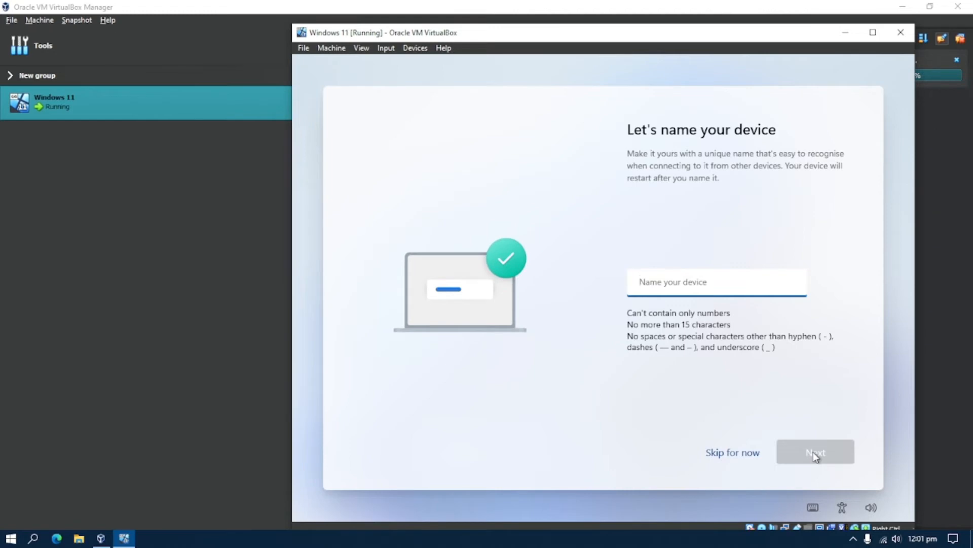
Skip naming the device and choose setup for personal use
left_click(738, 455)
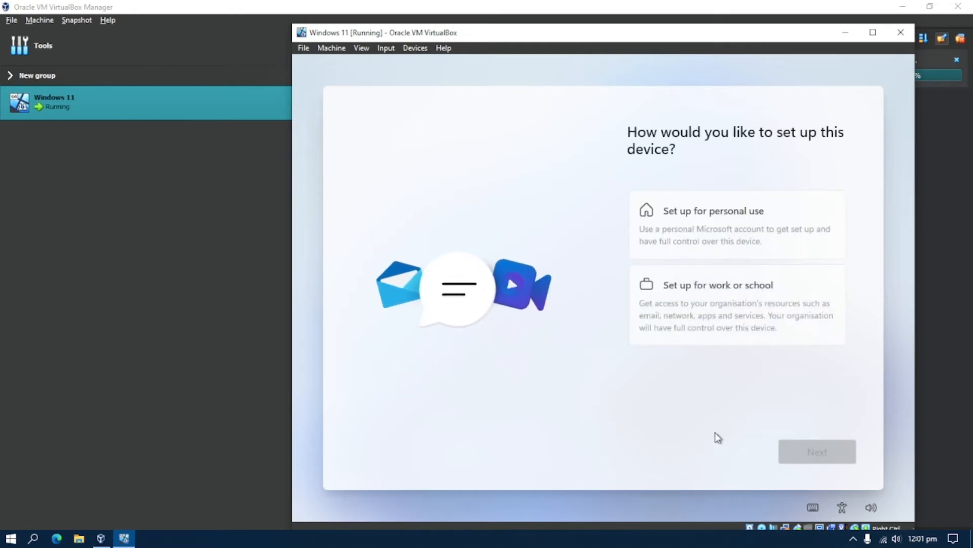
left_click(738, 229)
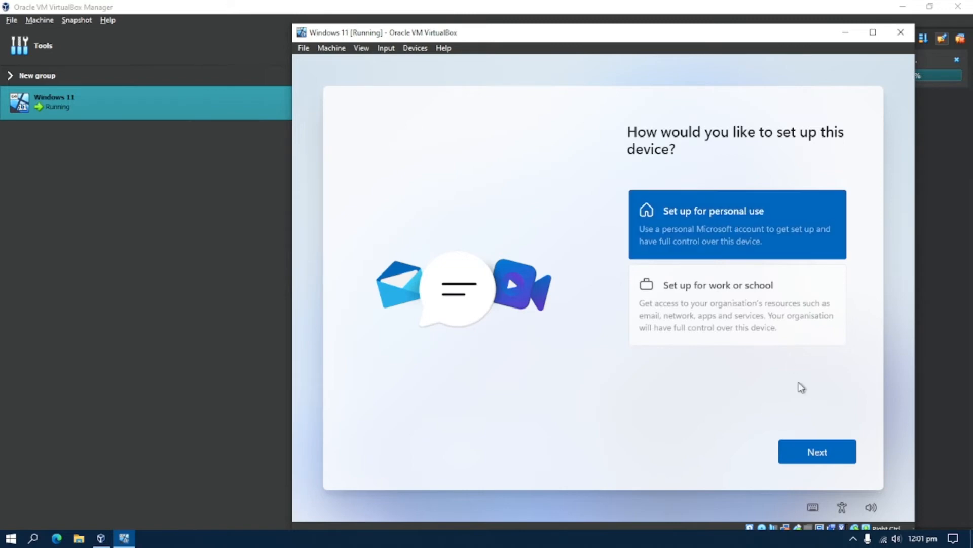
left_click(816, 453)
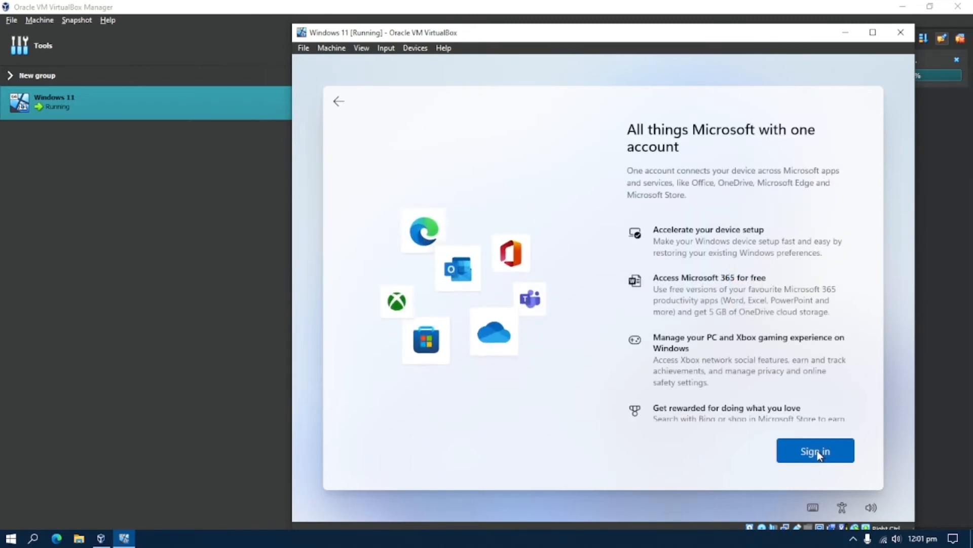
Sign in with the Microsoft account's e-mail address and password
left_click(817, 453)
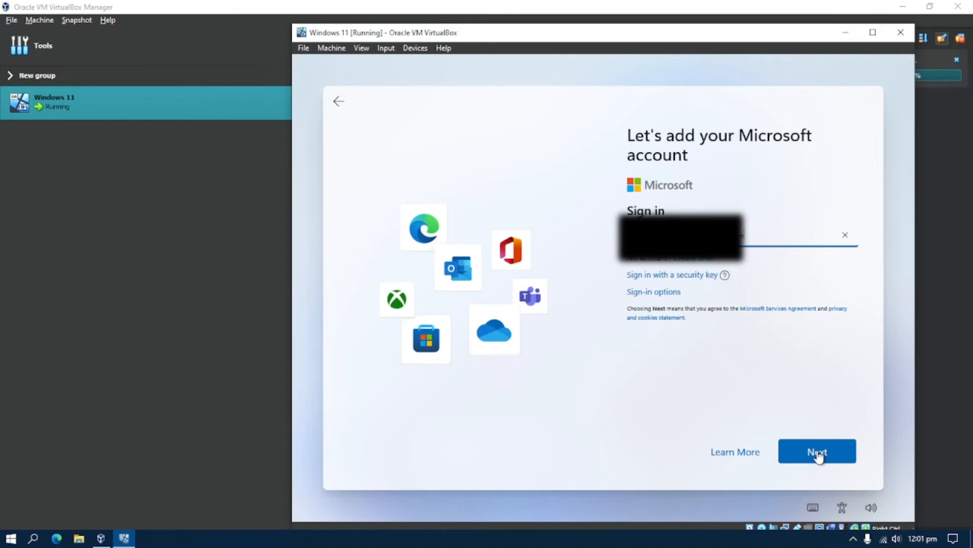
left_click(817, 452)
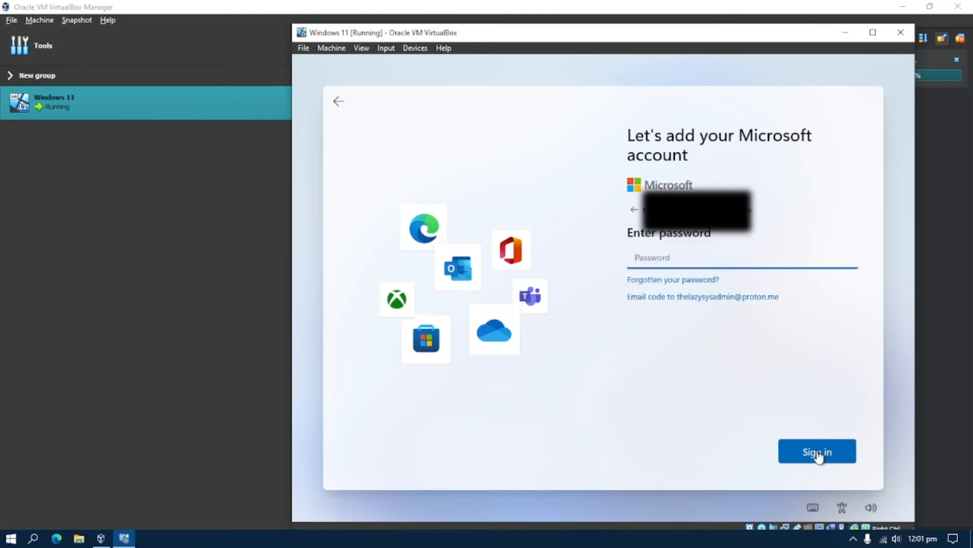
type("•••••••••••")
left_click(817, 451)
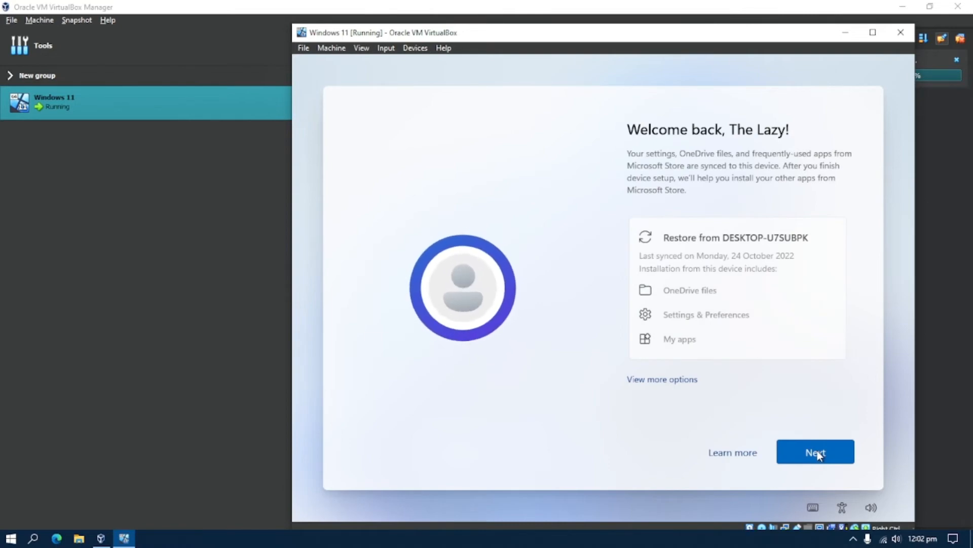
Choose to set up the guest as a new device instead of restoring
left_click(683, 383)
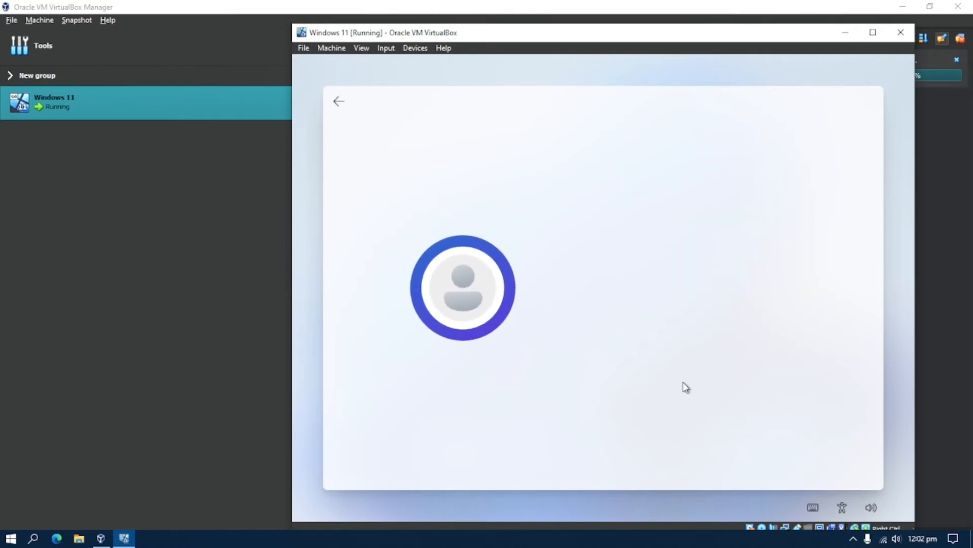
left_click(723, 259)
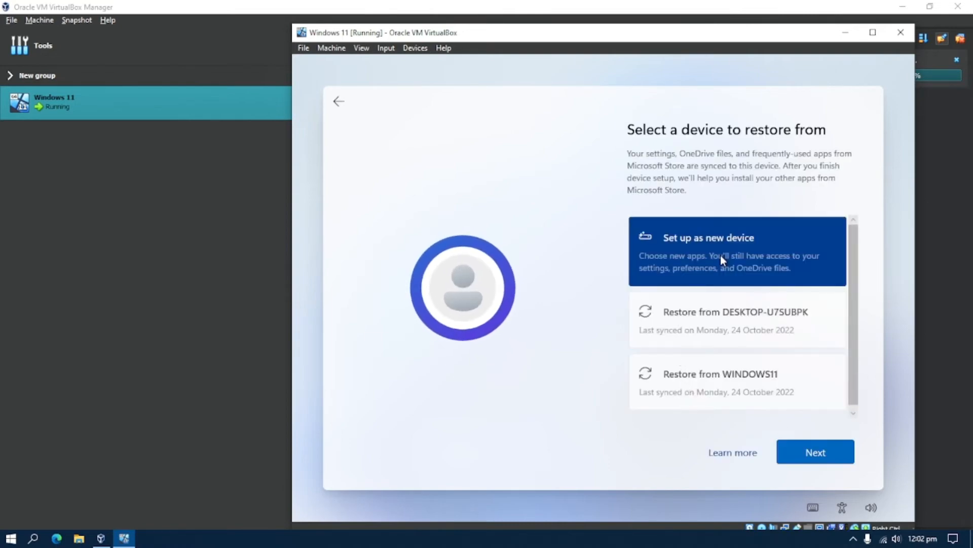
left_click(817, 455)
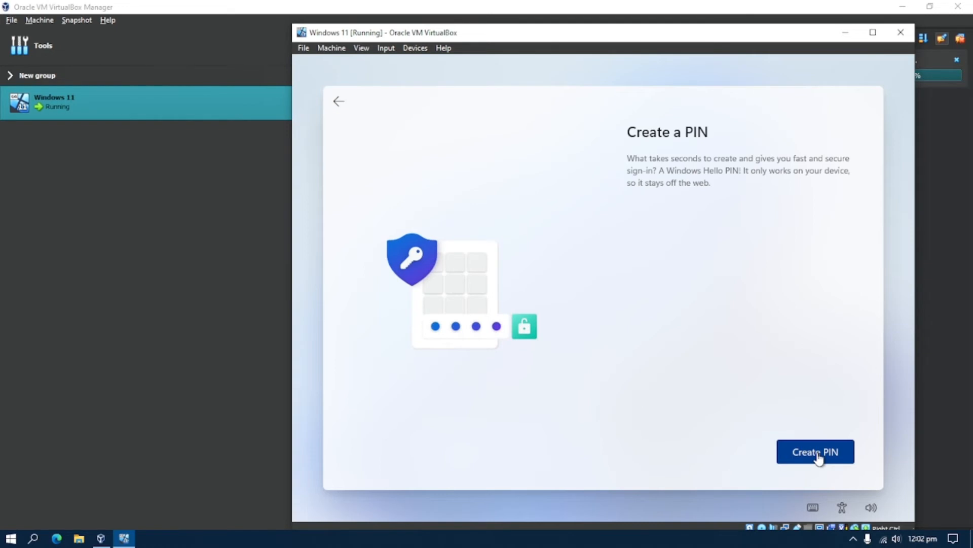
Create and confirm a four-digit sign-in PIN
left_click(818, 453)
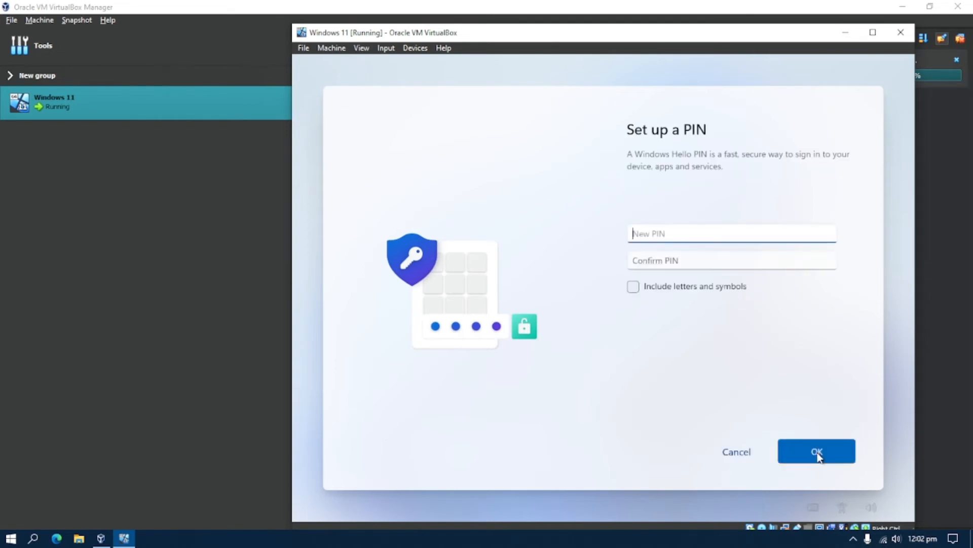
type("1234")
key("Tab")
type("1")
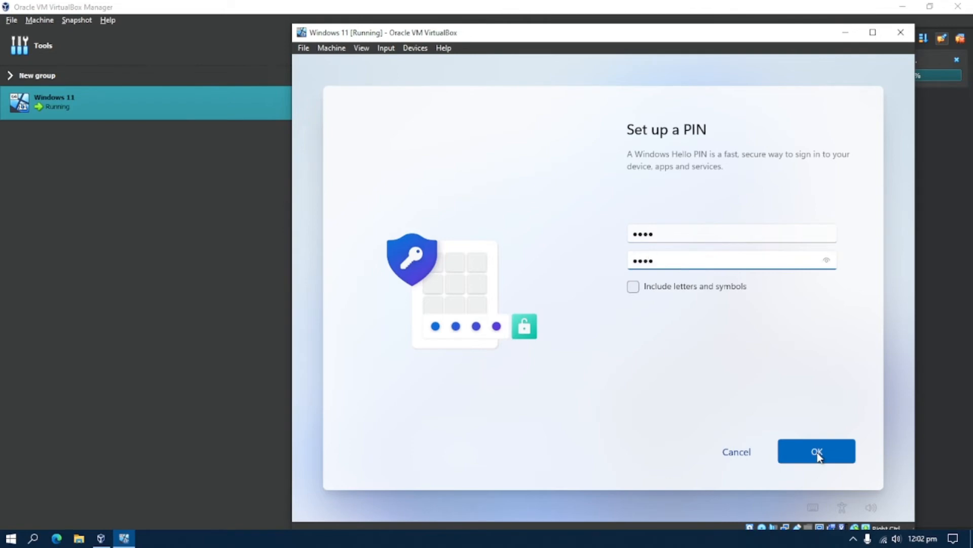
left_click(818, 453)
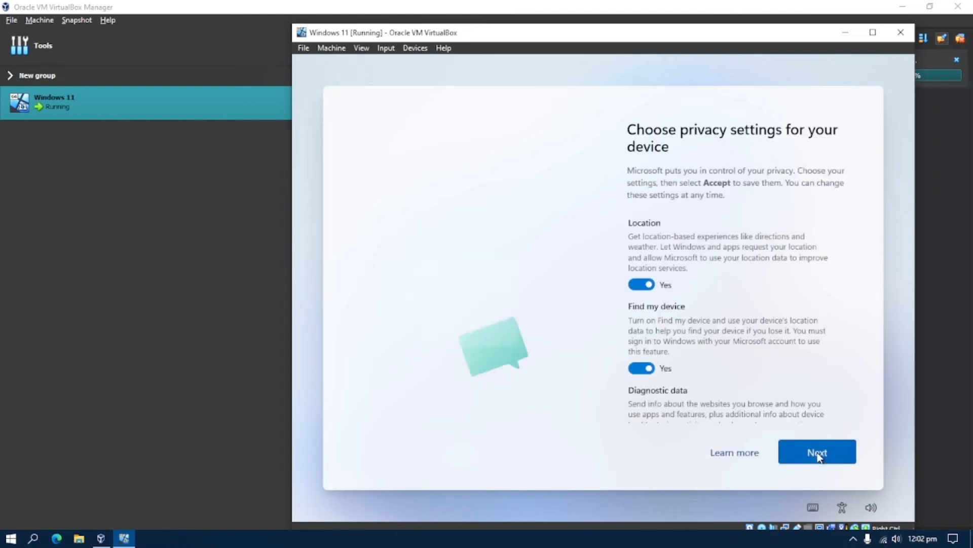
Accept the default privacy settings
left_click(817, 455)
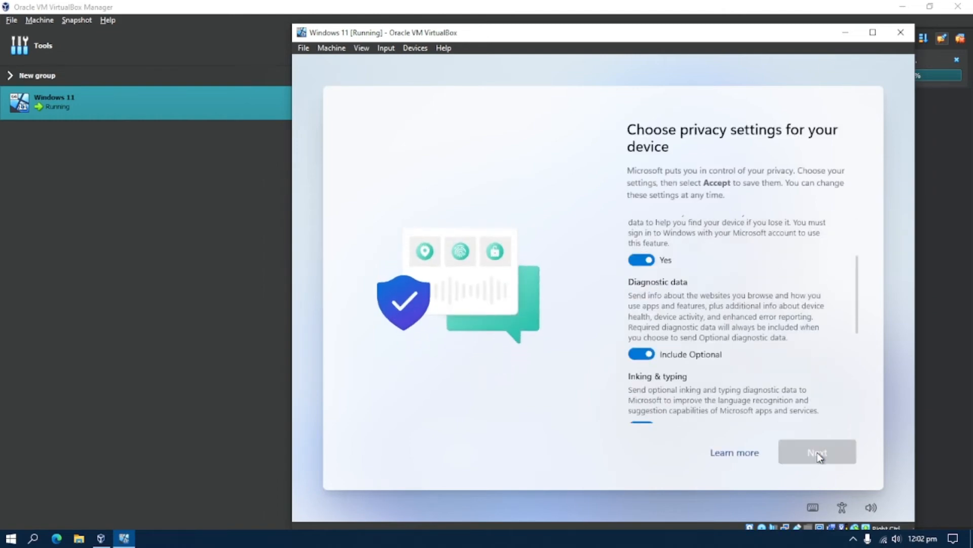
left_click(817, 455)
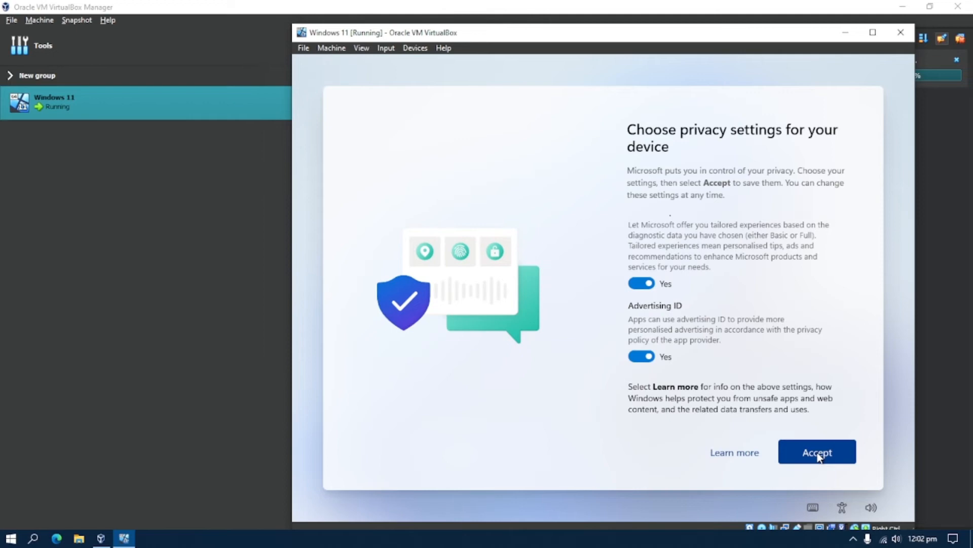
left_click(818, 455)
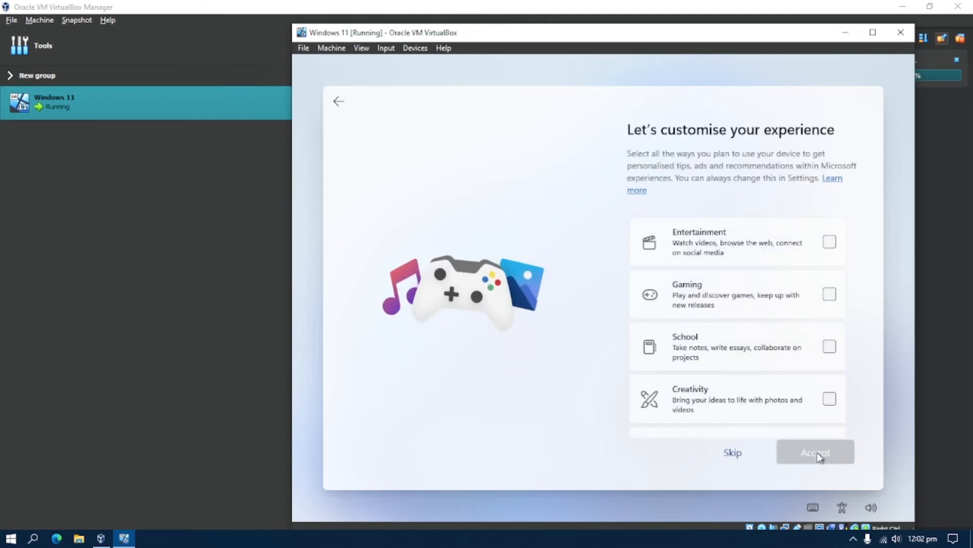
Skip experience customisation and save files only to this PC
left_click(732, 453)
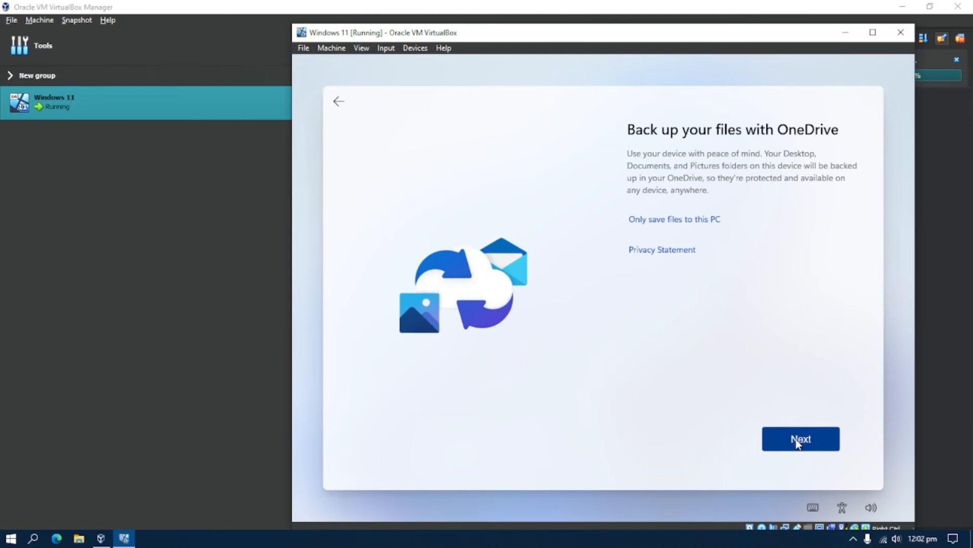
left_click(693, 223)
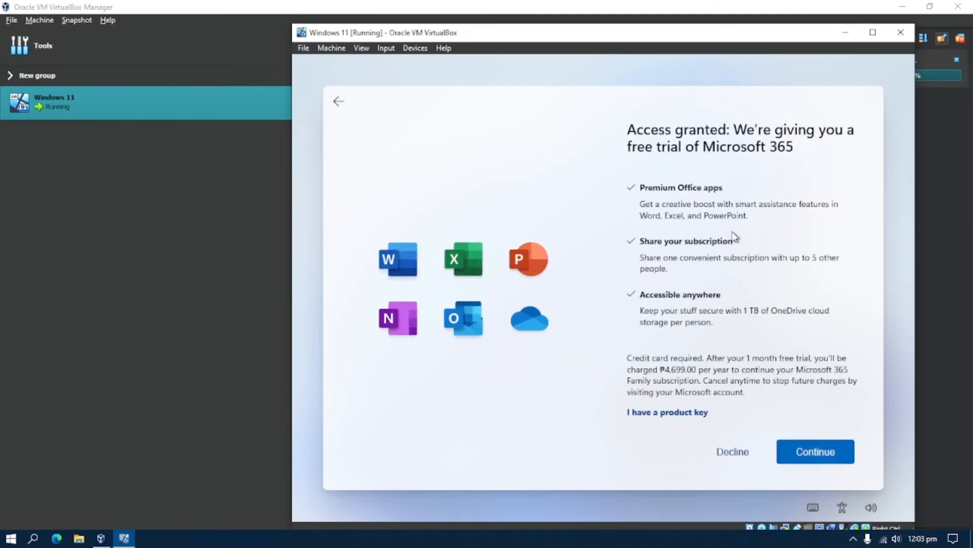
Decline the Microsoft 365 trial and skip the Game Pass offer
left_click(733, 452)
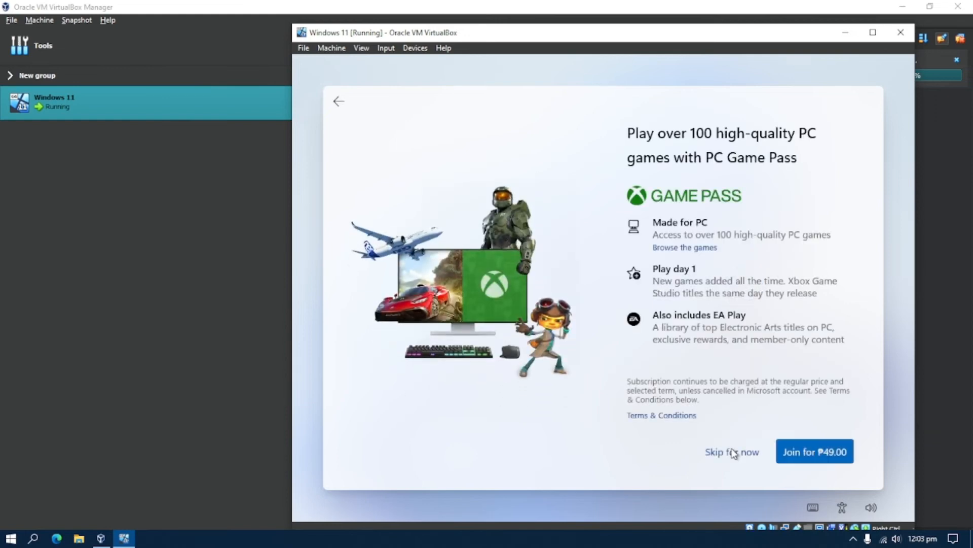
left_click(733, 452)
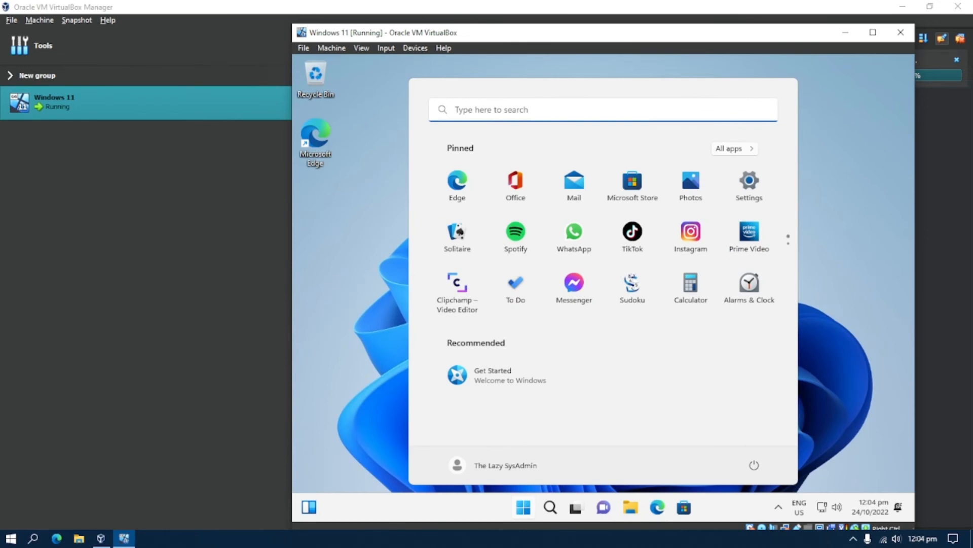
Open the guest's display settings and find the resolution stuck at 1024 × 768
left_click(531, 512)
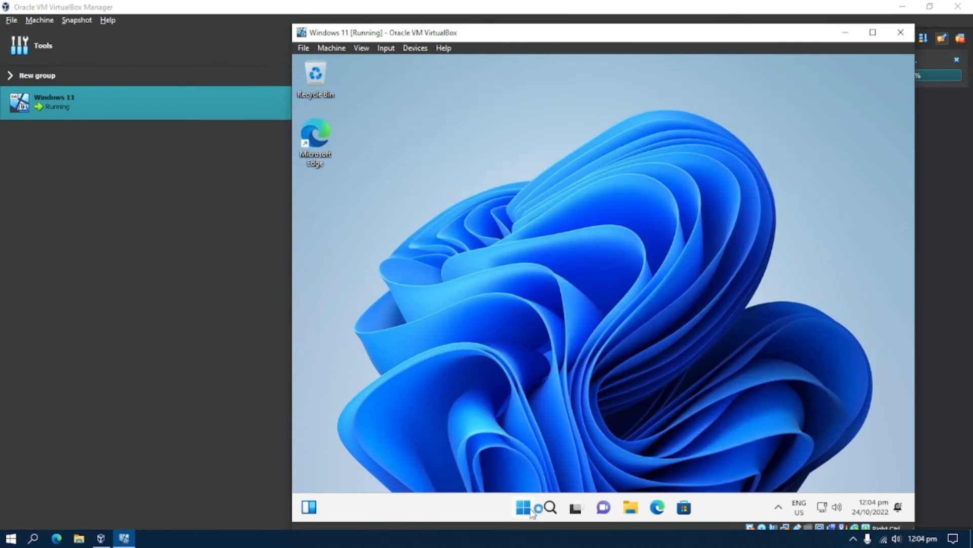
right_click(580, 247)
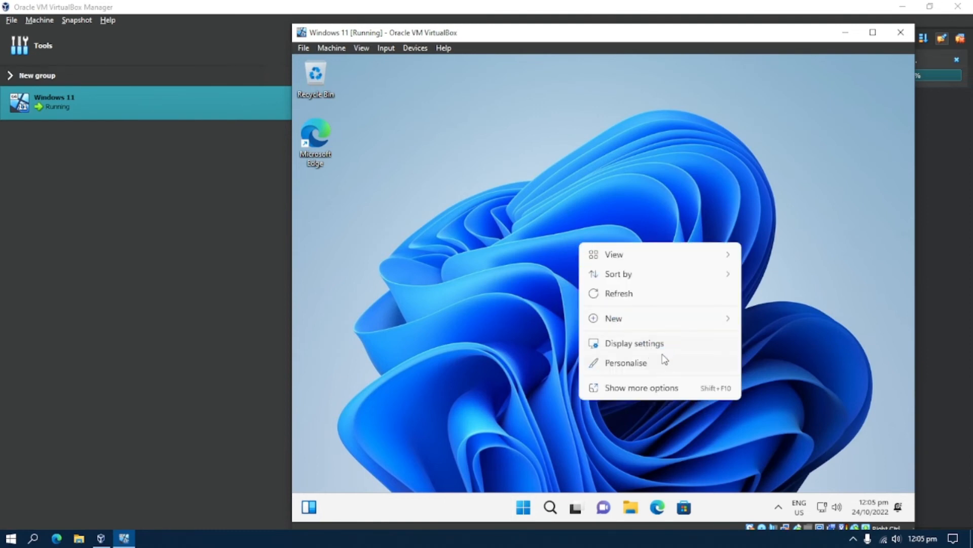
left_click(675, 343)
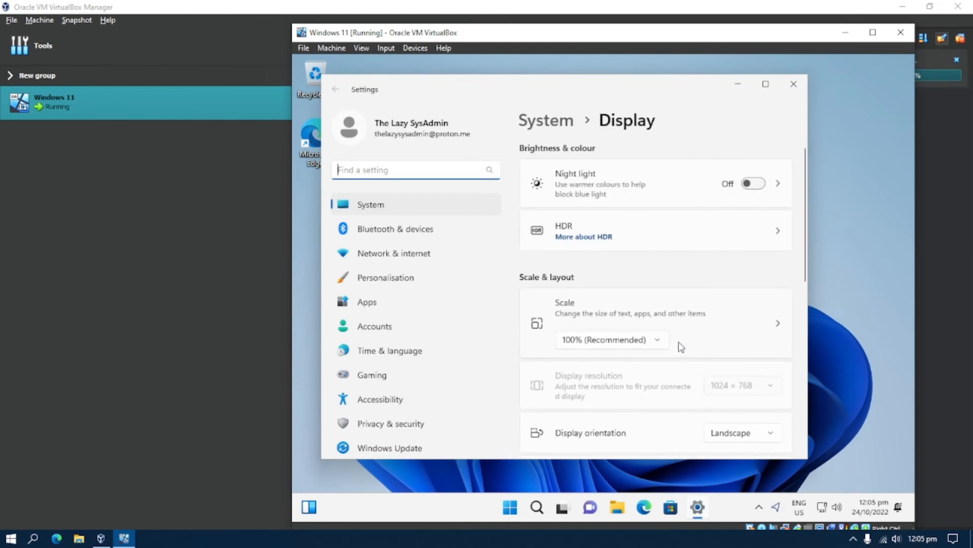
left_click(775, 387)
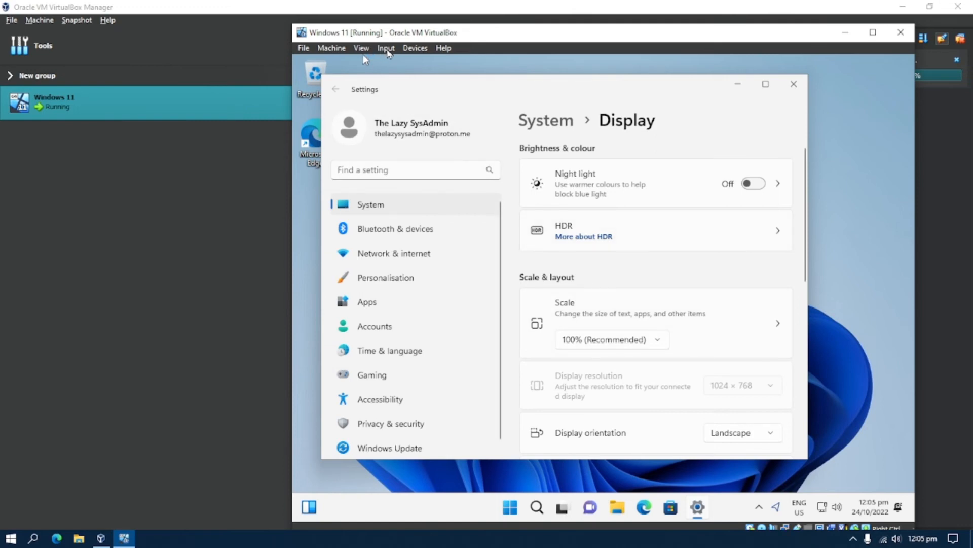
Insert the Guest Additions CD image from the Devices menu and close the guest's Settings
left_click(387, 49)
mouse_move(416, 48)
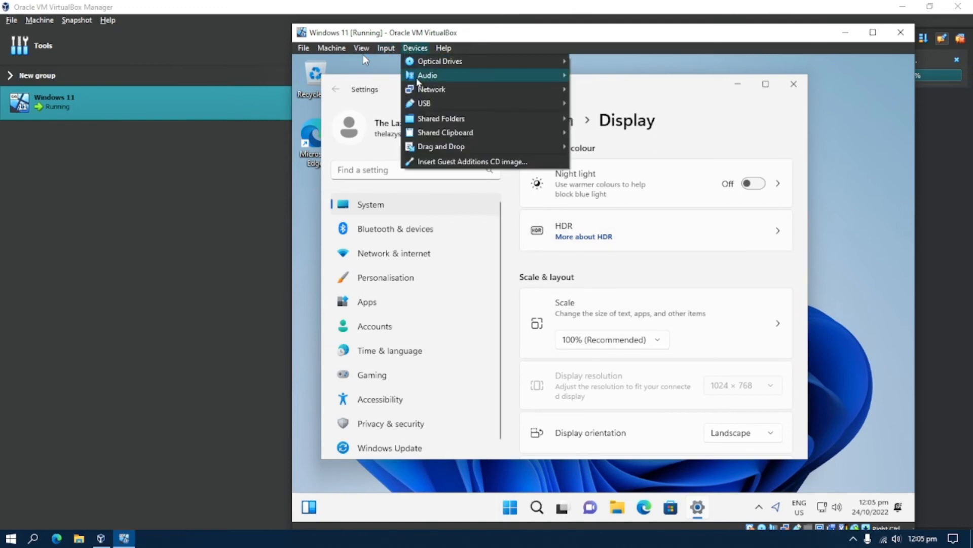
left_click(471, 161)
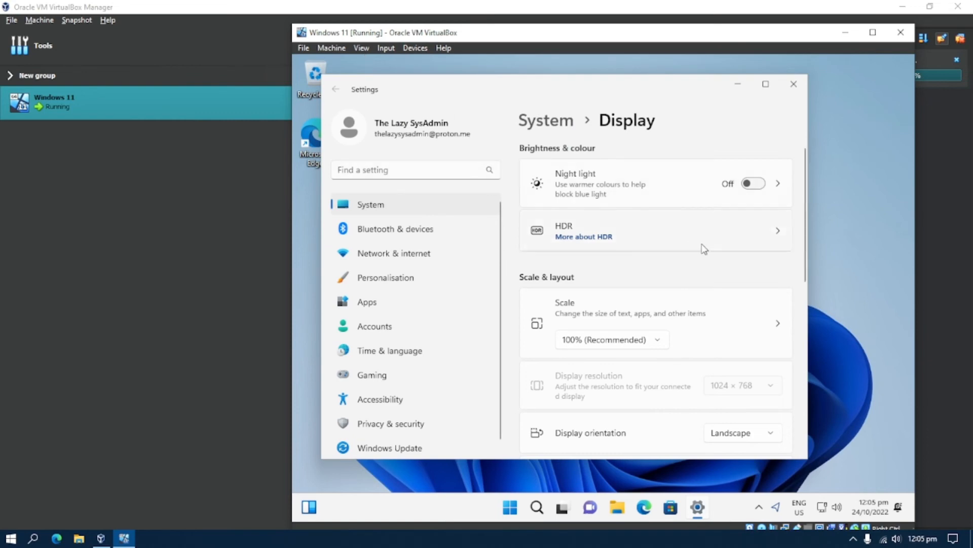
left_click(795, 92)
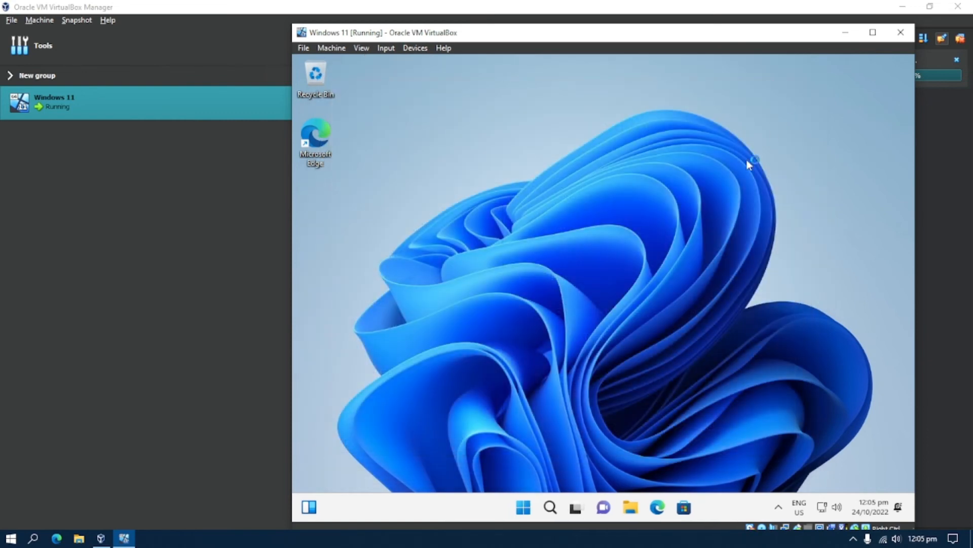
Launch VBoxWindowsAdditions from the guest's CD Drive (D:) and approve the UAC prompt
left_click(634, 512)
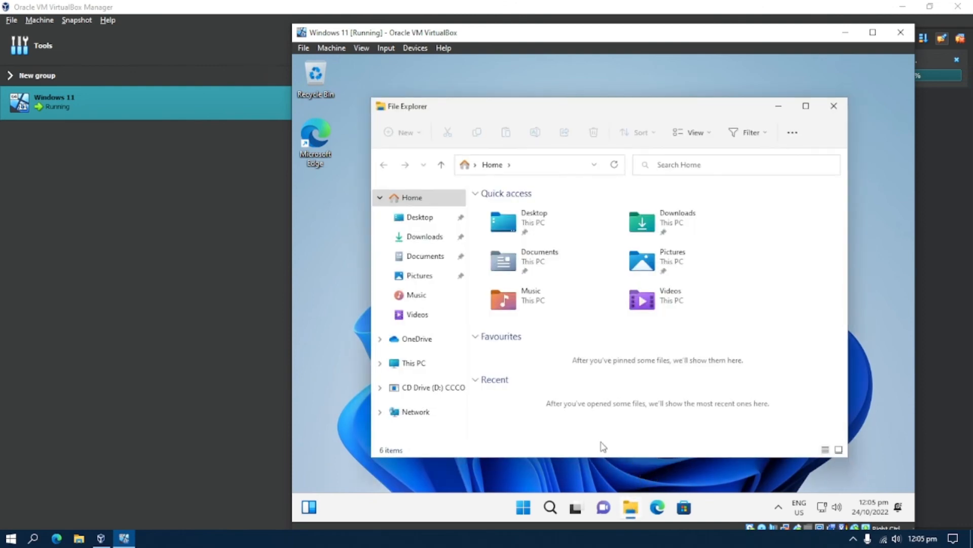
left_click(428, 388)
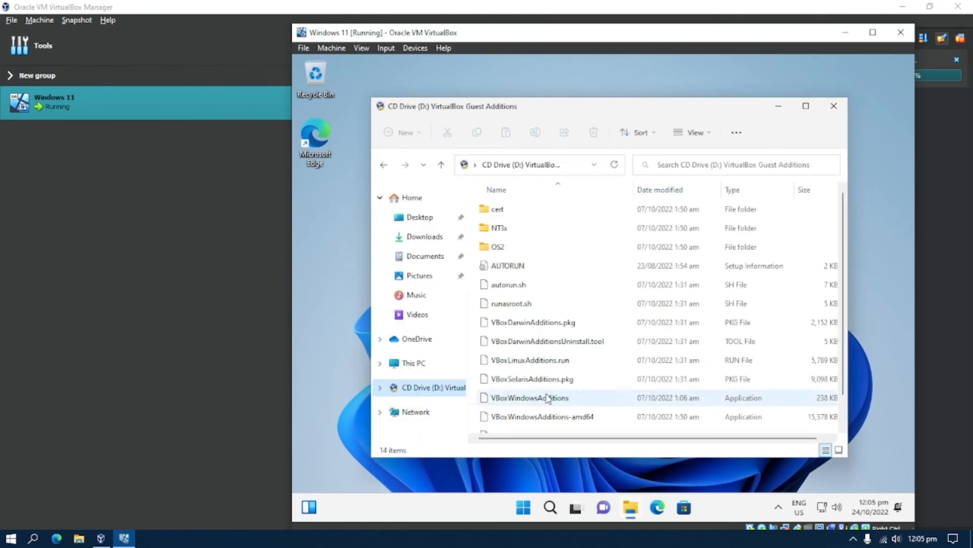
scroll(619, 372, "down", 1)
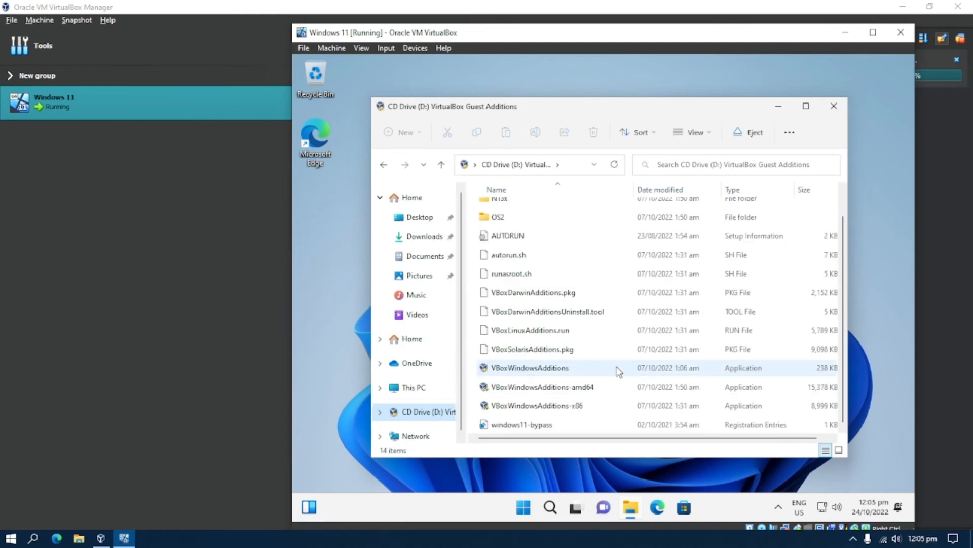
scroll(568, 372, "up", 1)
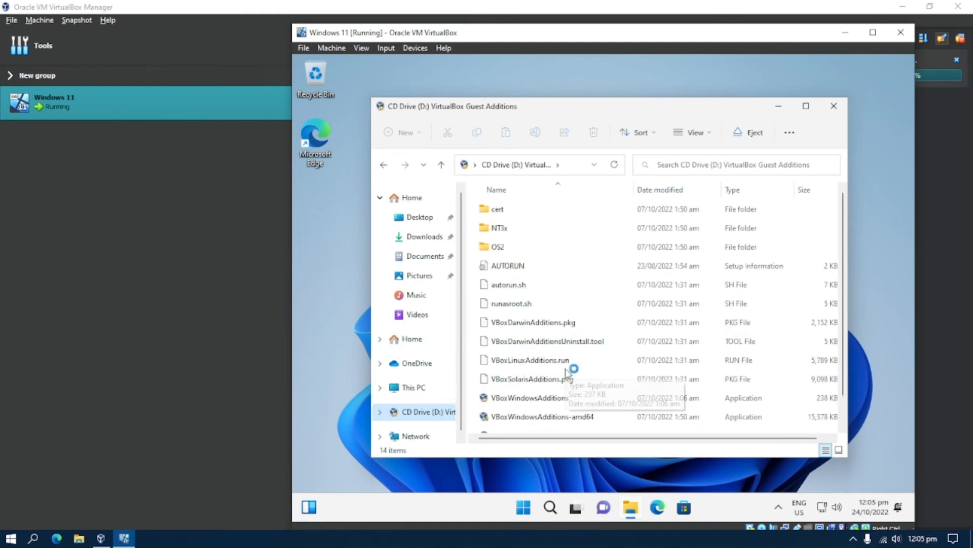
scroll(565, 368, "down", 1)
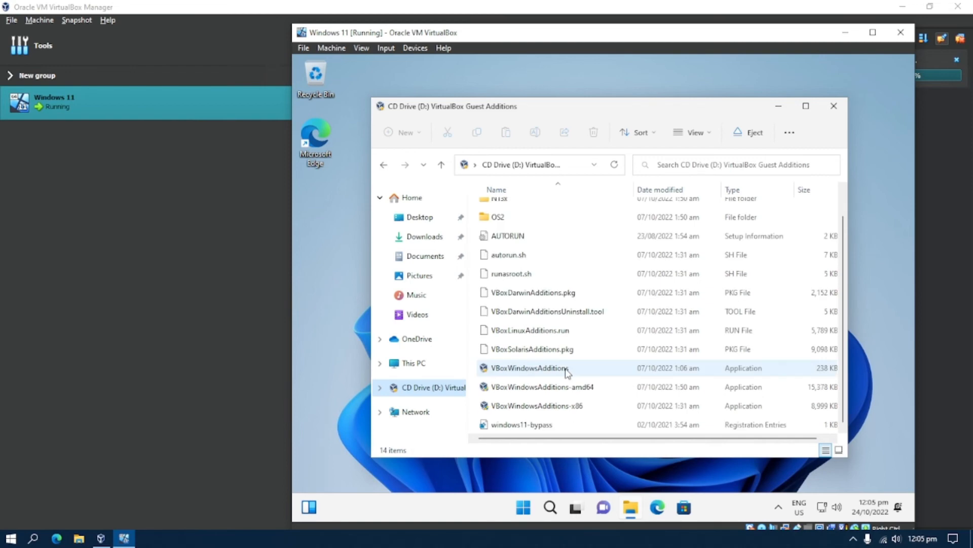
double_click(566, 368)
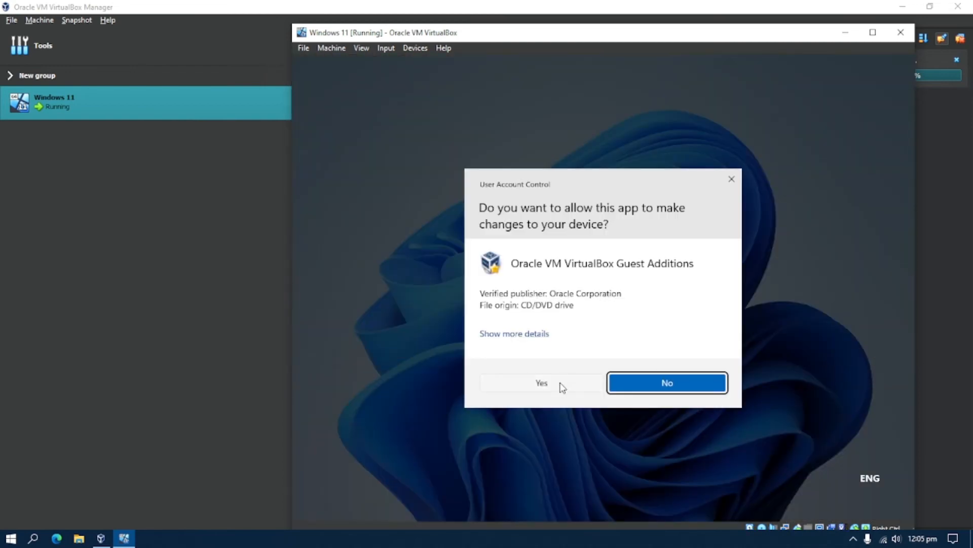
left_click(561, 384)
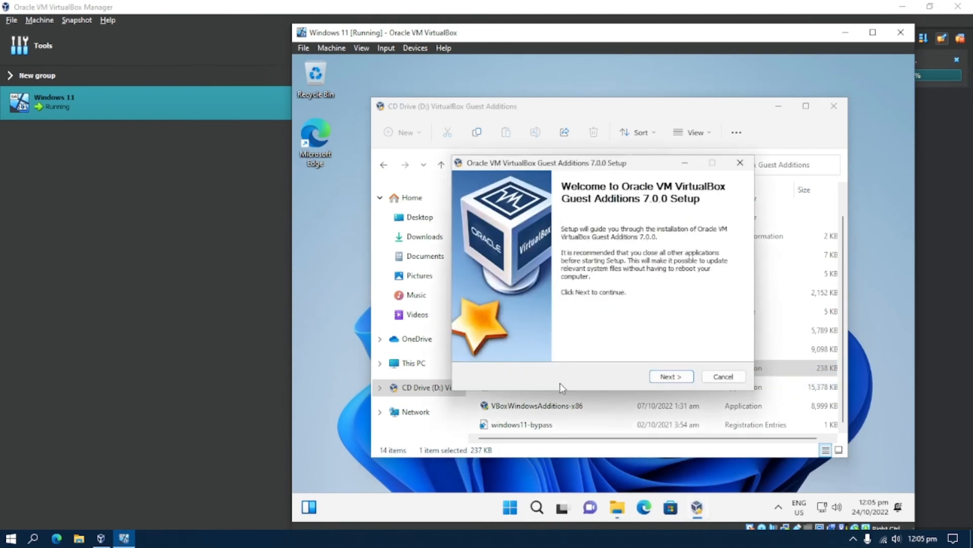
Advance the Guest Additions 7.0.0 setup with the default install location and start installing
left_click(671, 377)
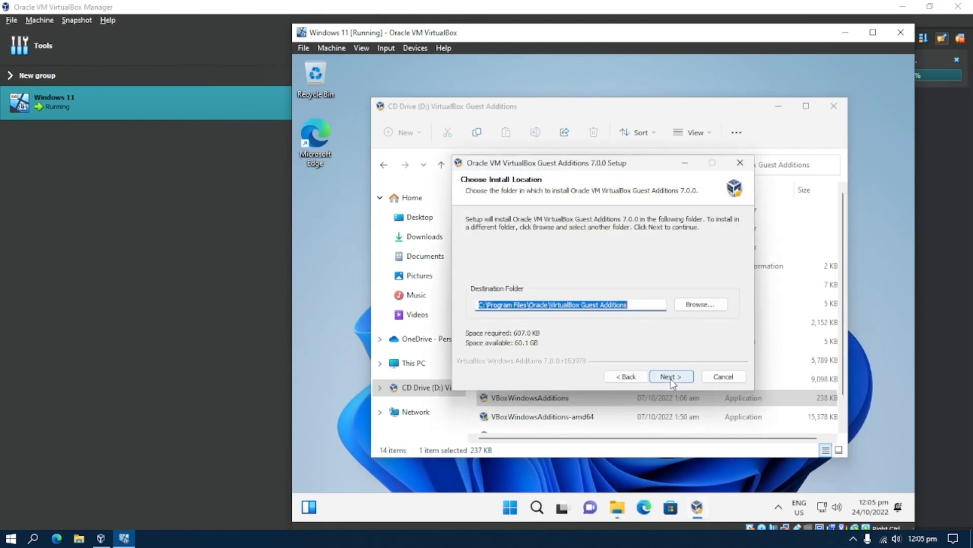
left_click(670, 377)
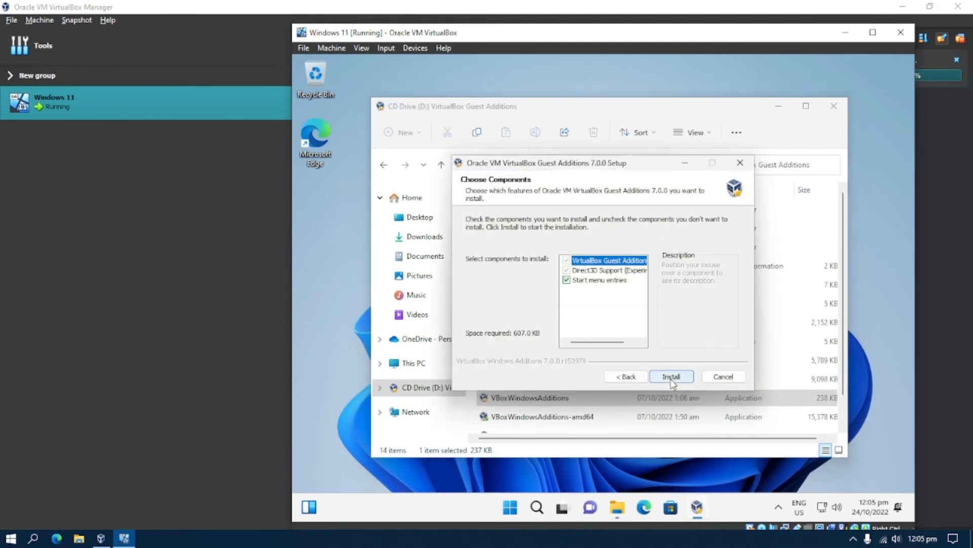
left_click(671, 377)
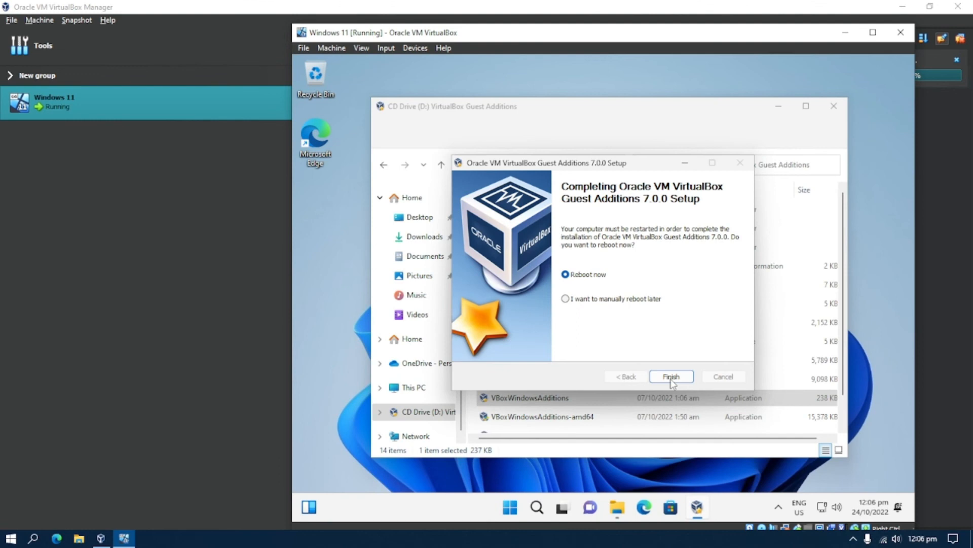
Finish Guest Additions setup with Reboot now, then sign back in with the account PIN
left_click(672, 377)
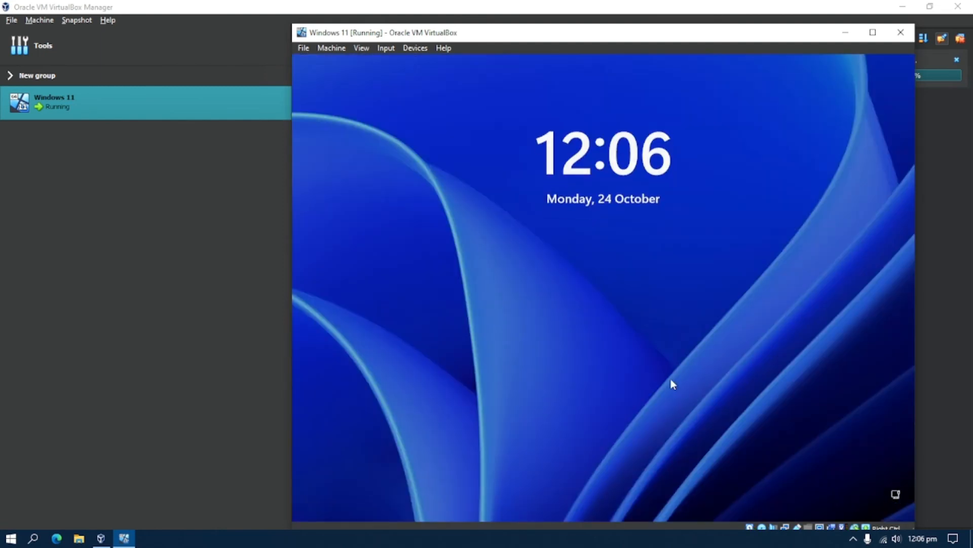
left_click(670, 383)
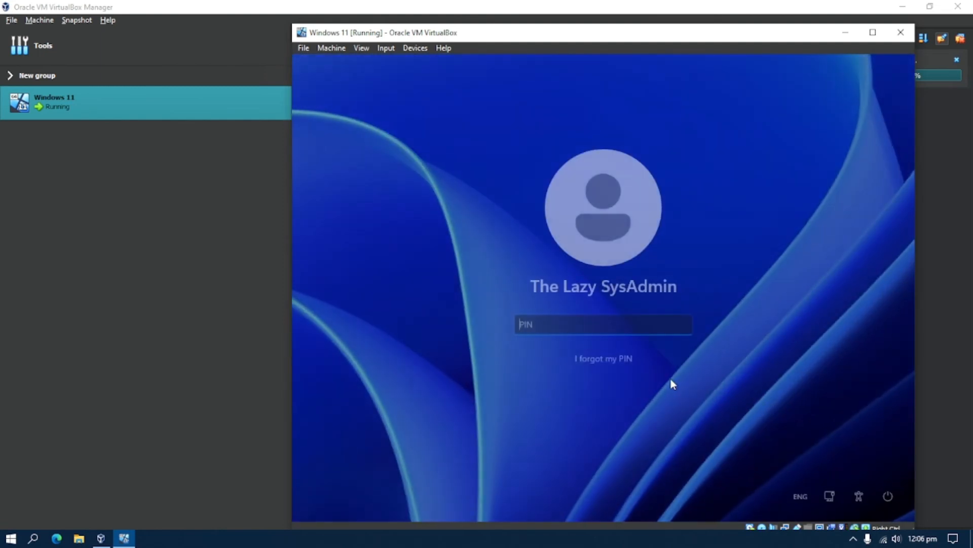
type("••••")
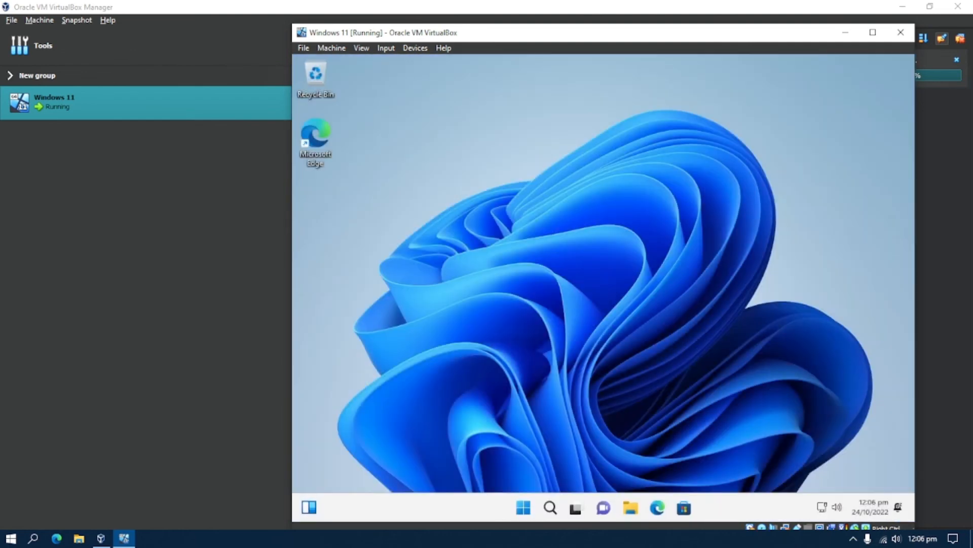
Set the guest display to 1280 × 720, keep the change, and switch the VM to Full-screen Mode
right_click(591, 241)
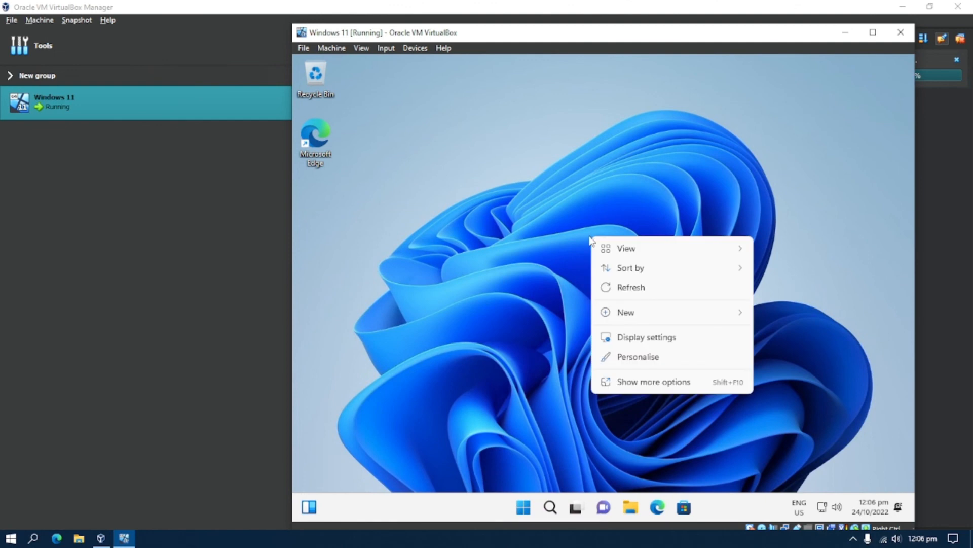
left_click(648, 337)
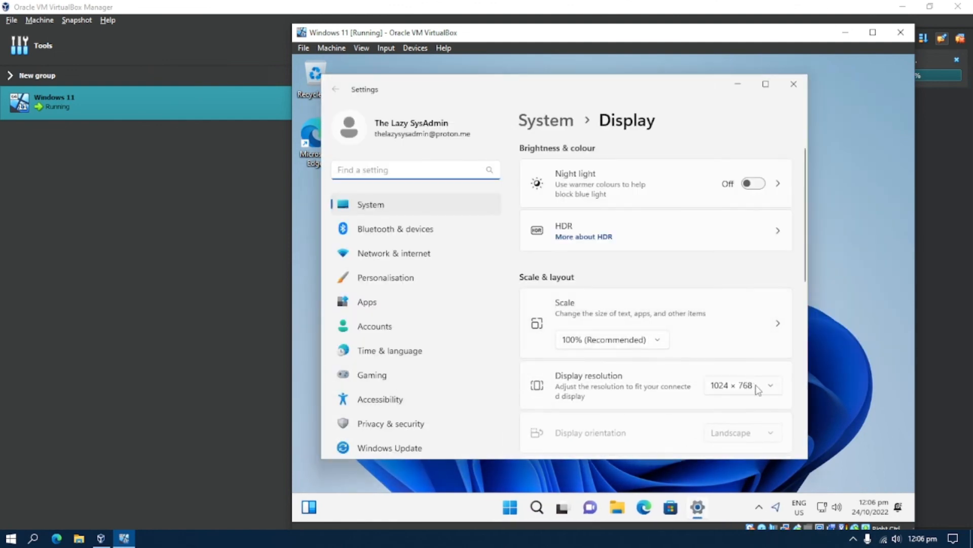
left_click(756, 387)
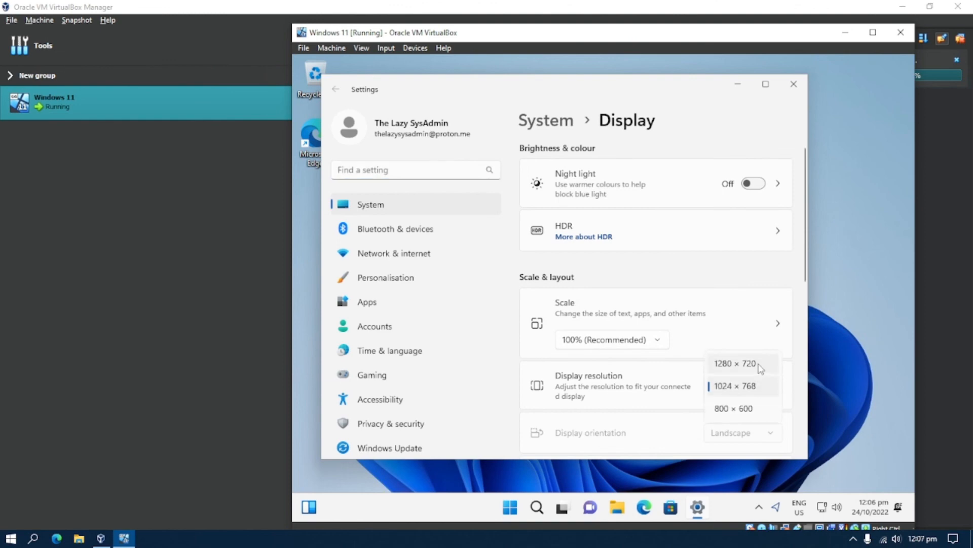
left_click(757, 362)
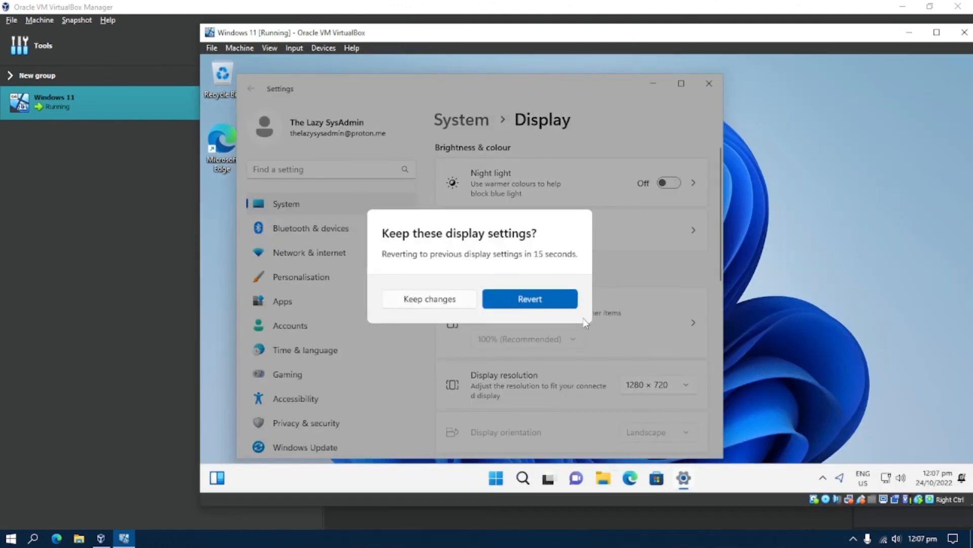
left_click(449, 304)
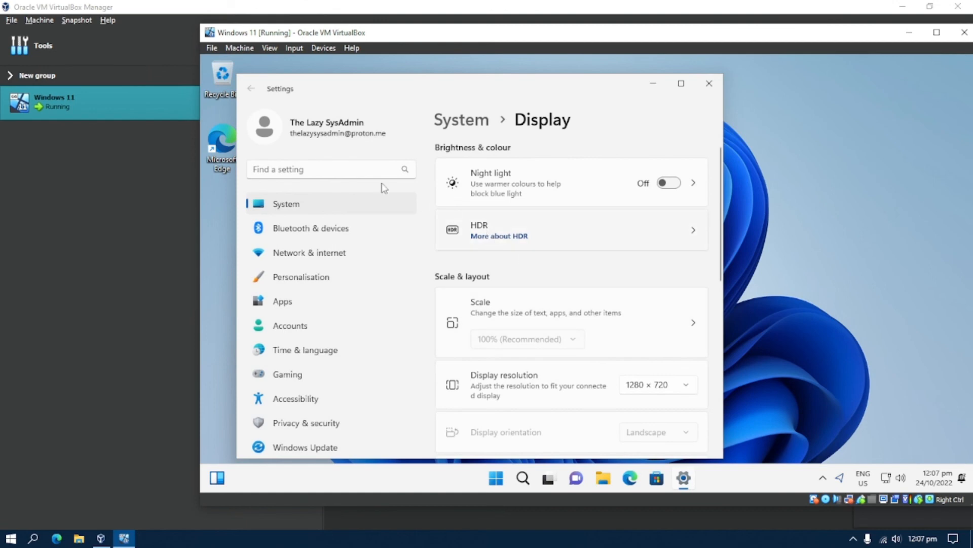
left_click(269, 48)
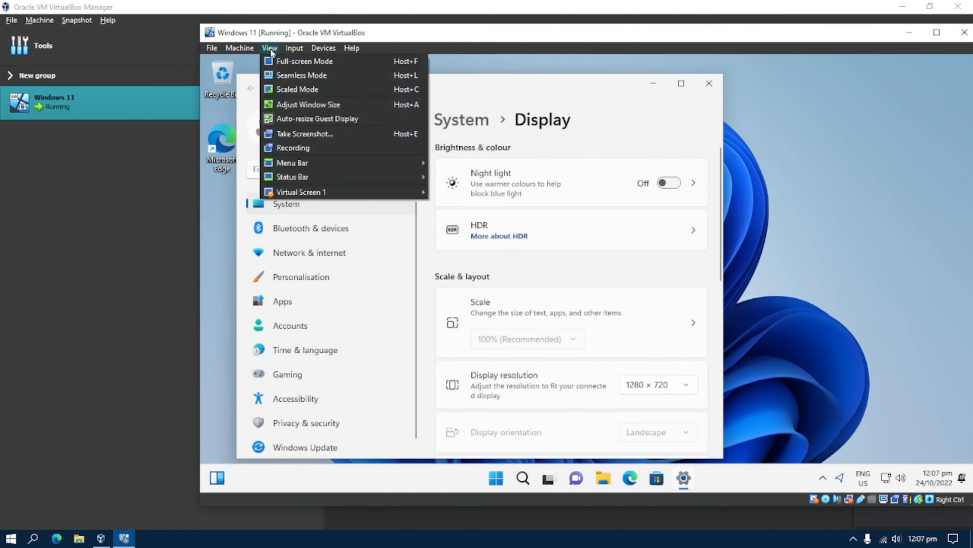
left_click(278, 61)
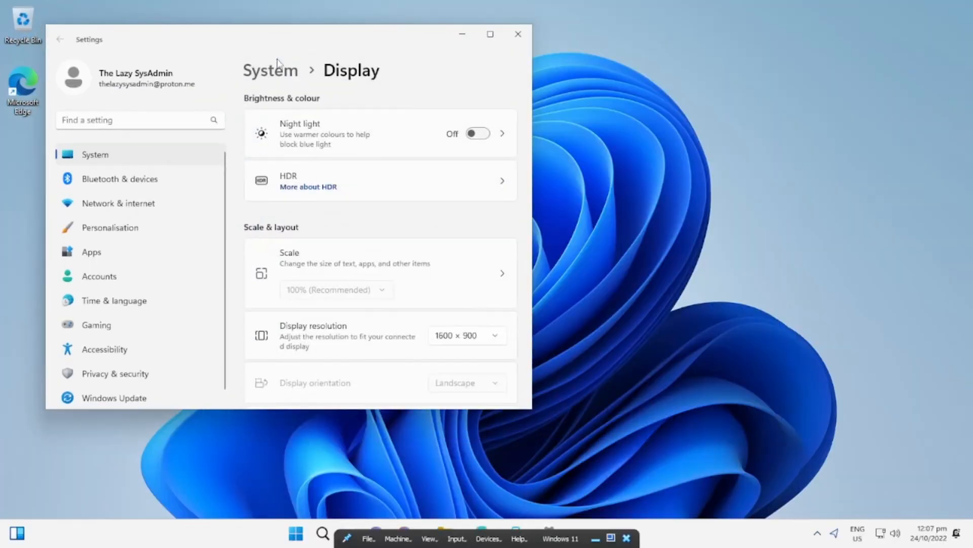
Confirm the display resolution stays at 1600 × 900 and close Settings
left_click(496, 336)
left_click(485, 314)
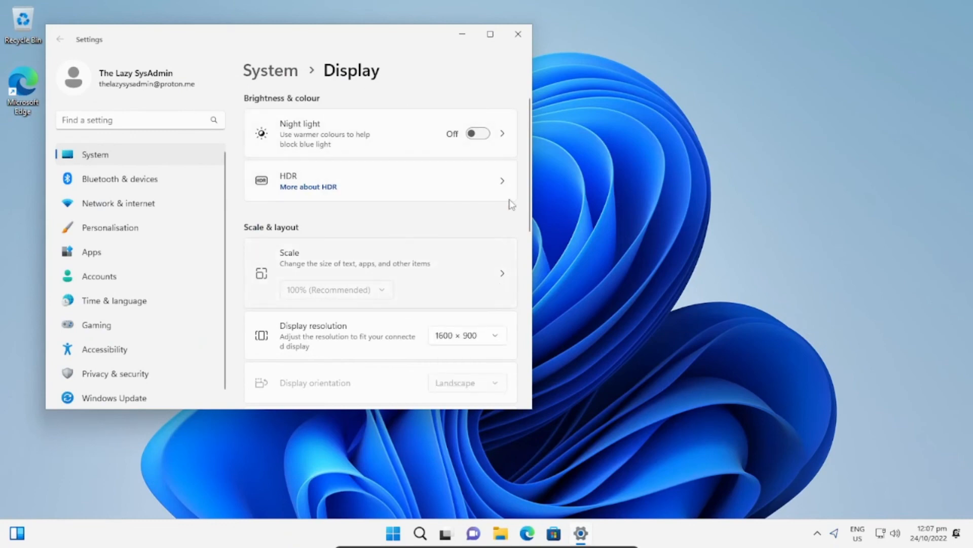
left_click(519, 35)
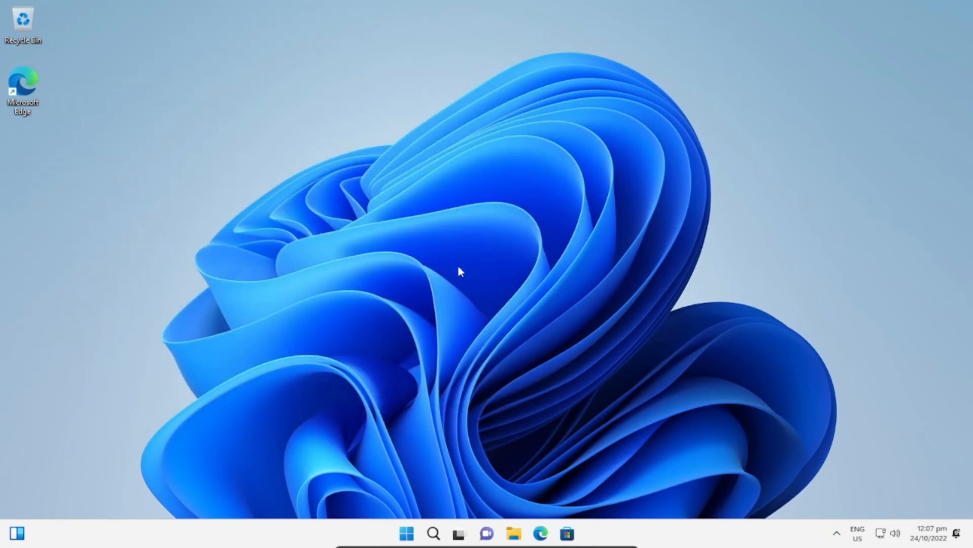
Reopen Display settings from the desktop, recheck 1600 × 900, and close it again
right_click(480, 223)
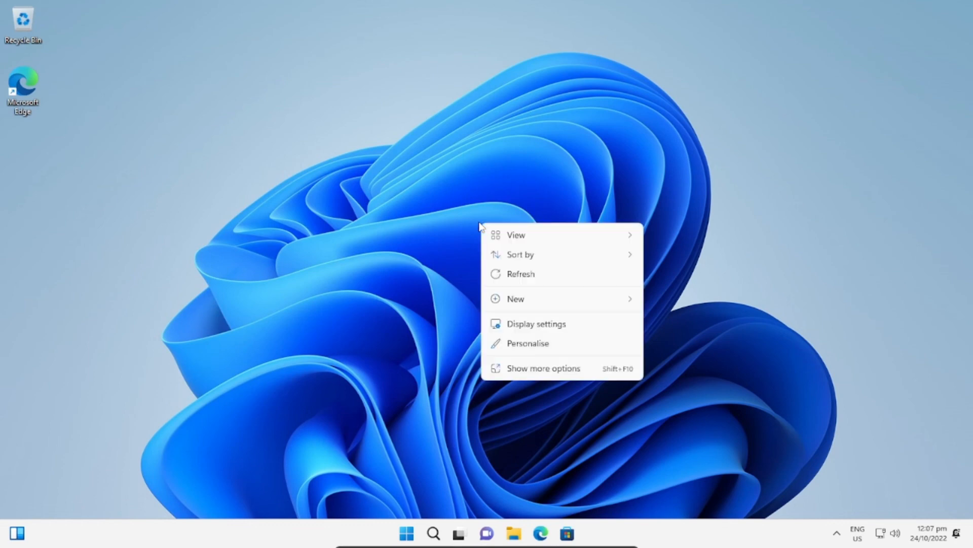
left_click(550, 324)
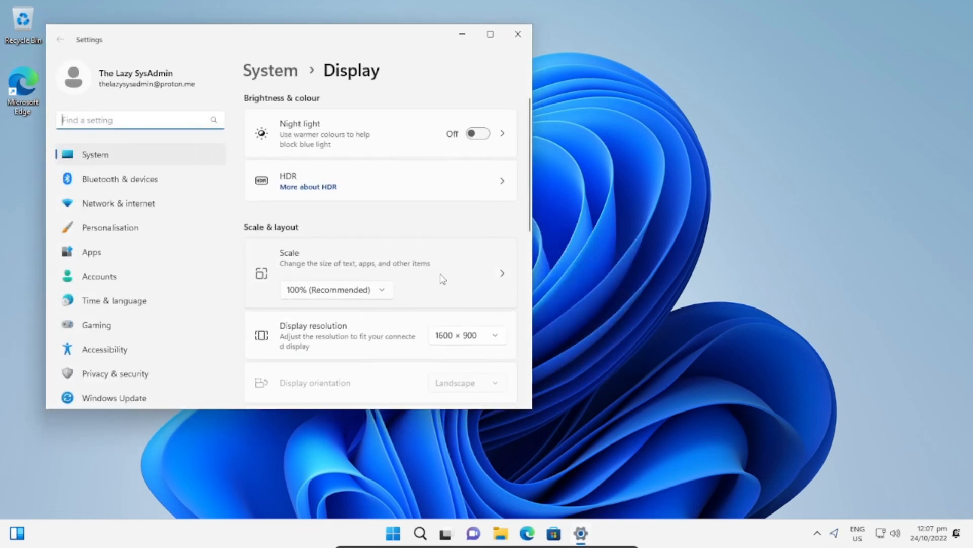
left_click(498, 340)
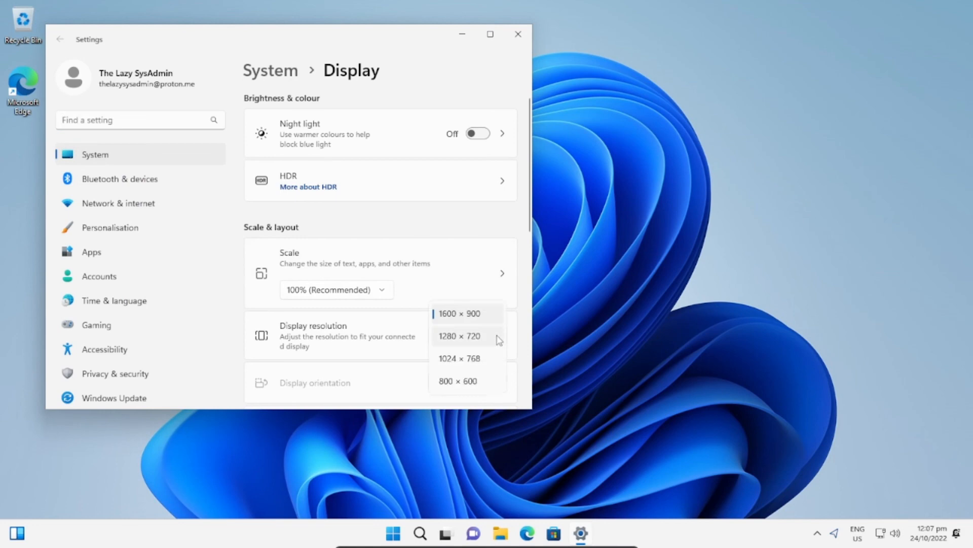
left_click(494, 318)
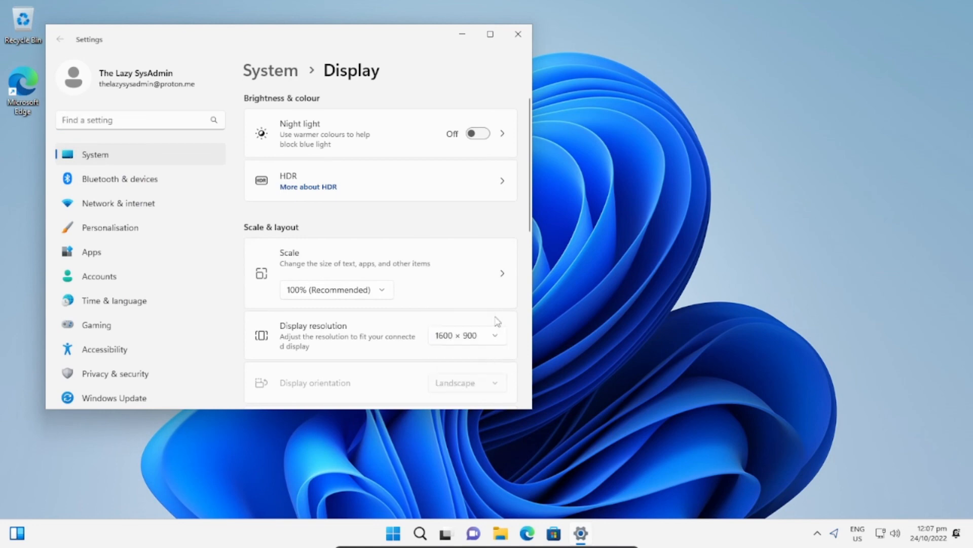
left_click(518, 34)
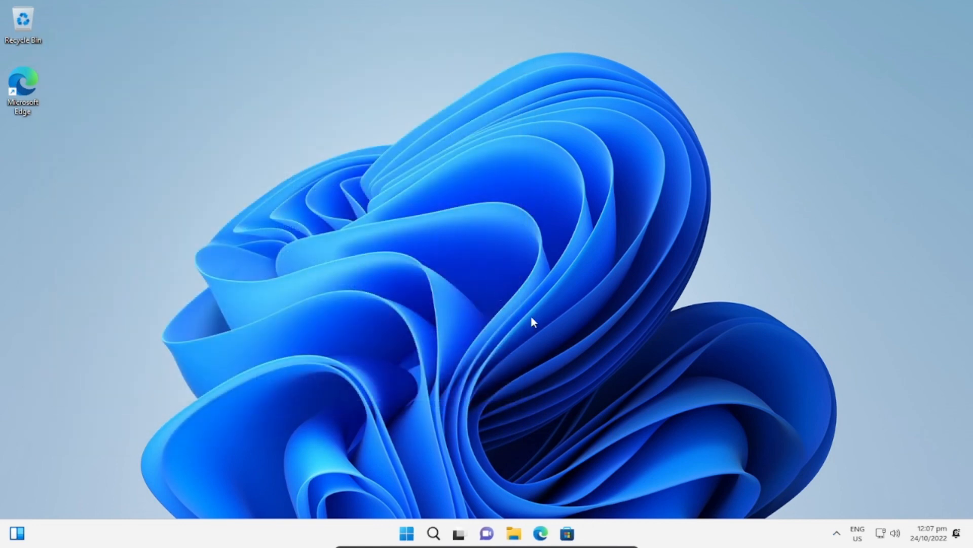